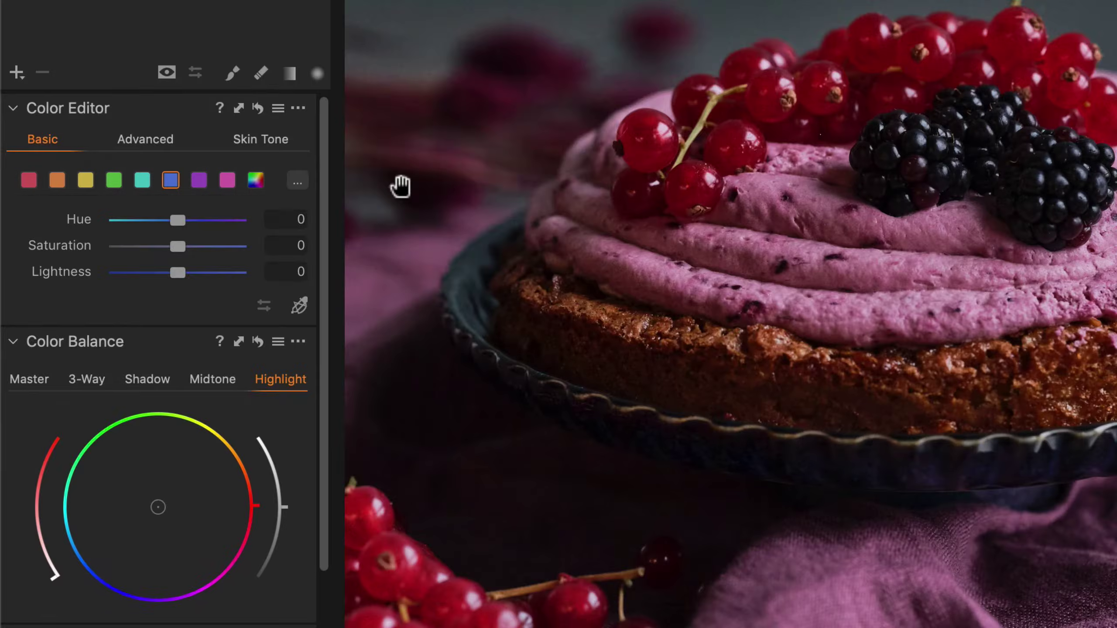
Step: Try then undo red-range edits, then drag on the berries for hue 2, saturation 5.2, lightness -4.8
{"action": "left_click", "coordinate": [28, 180]}
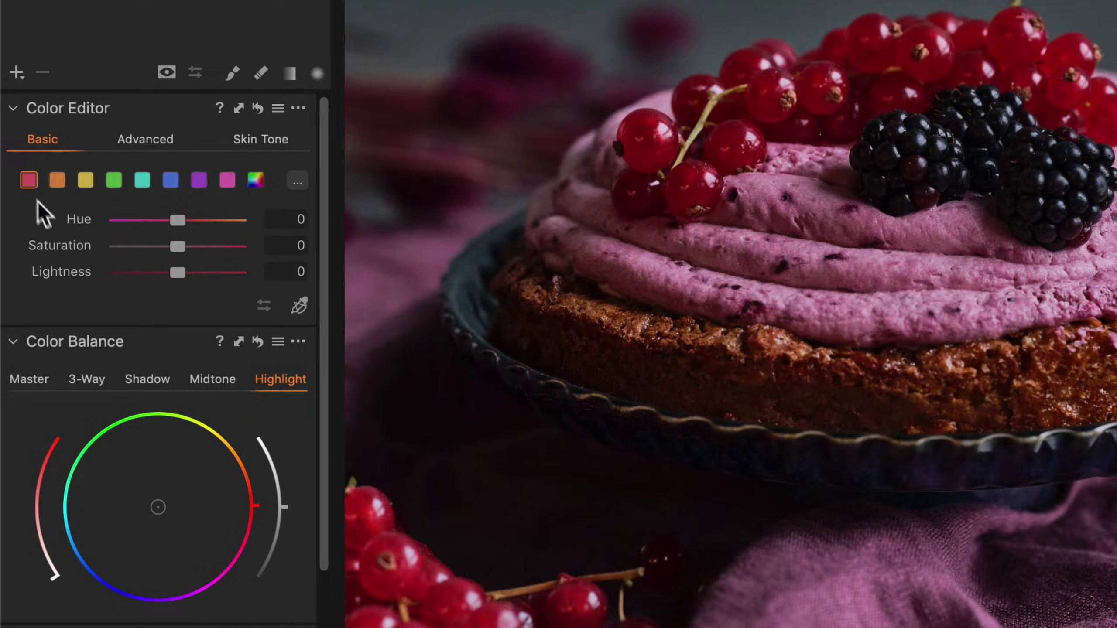
{"action": "left_click_drag", "start_coordinate": [178, 246], "coordinate": [134, 245]}
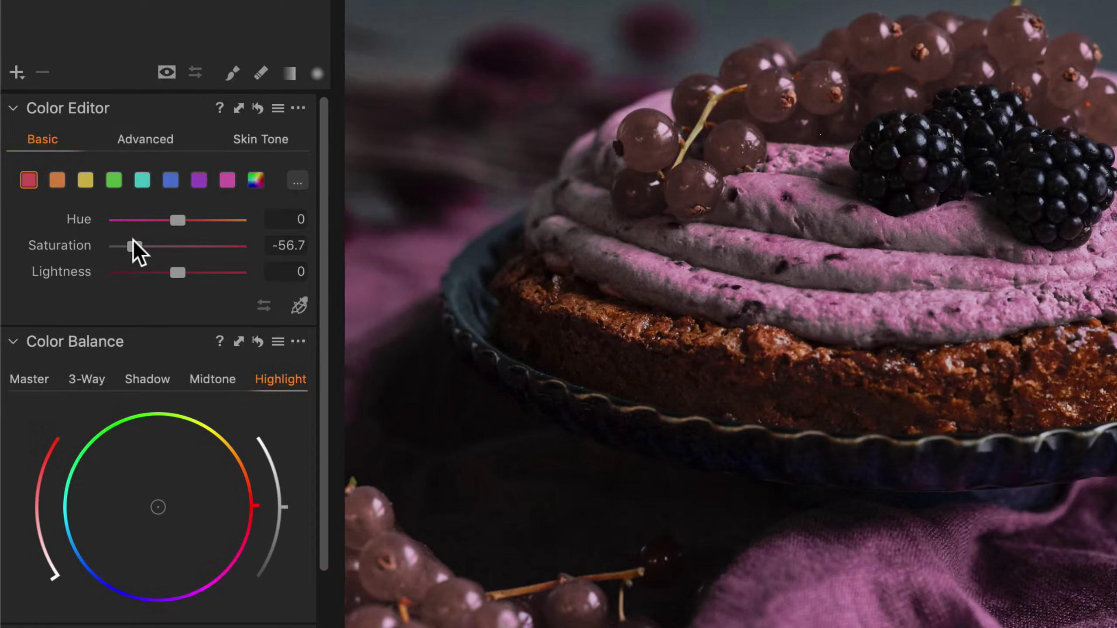
{"action": "left_click_drag", "start_coordinate": [176, 220], "coordinate": [144, 220]}
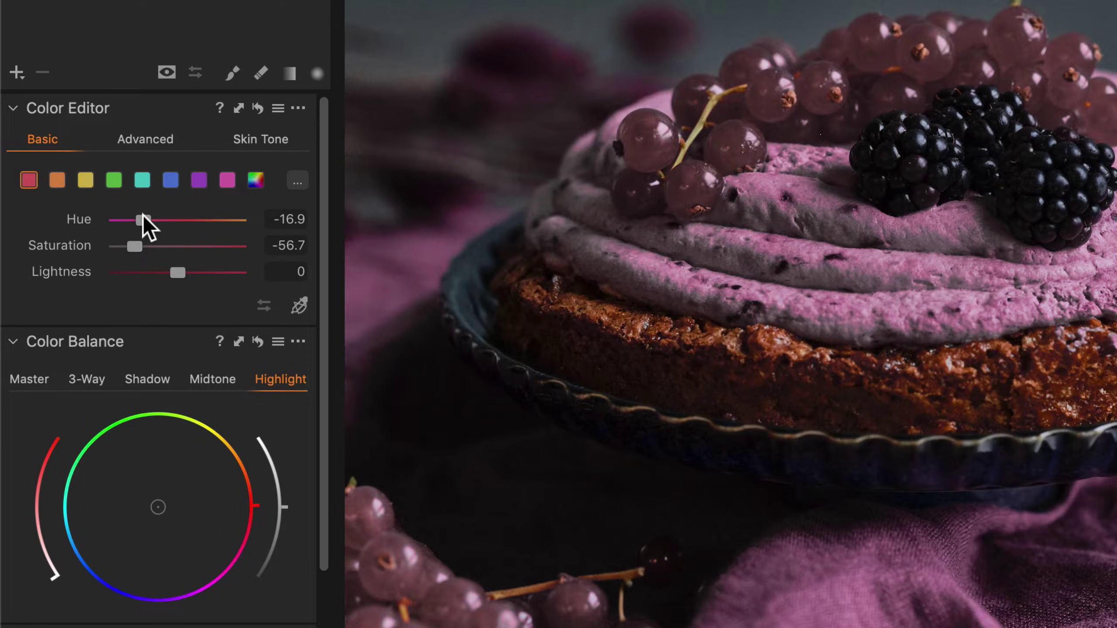
{"action": "left_click", "coordinate": [259, 109]}
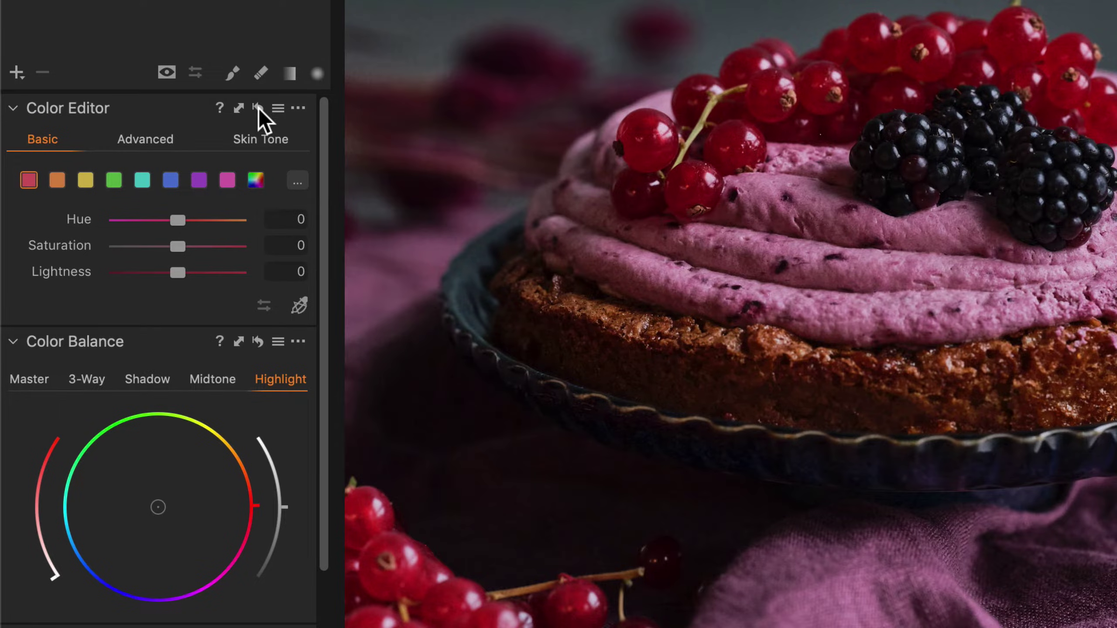
{"action": "left_click", "coordinate": [302, 309]}
{"action": "left_click_drag", "start_coordinate": [178, 247], "coordinate": [154, 247]}
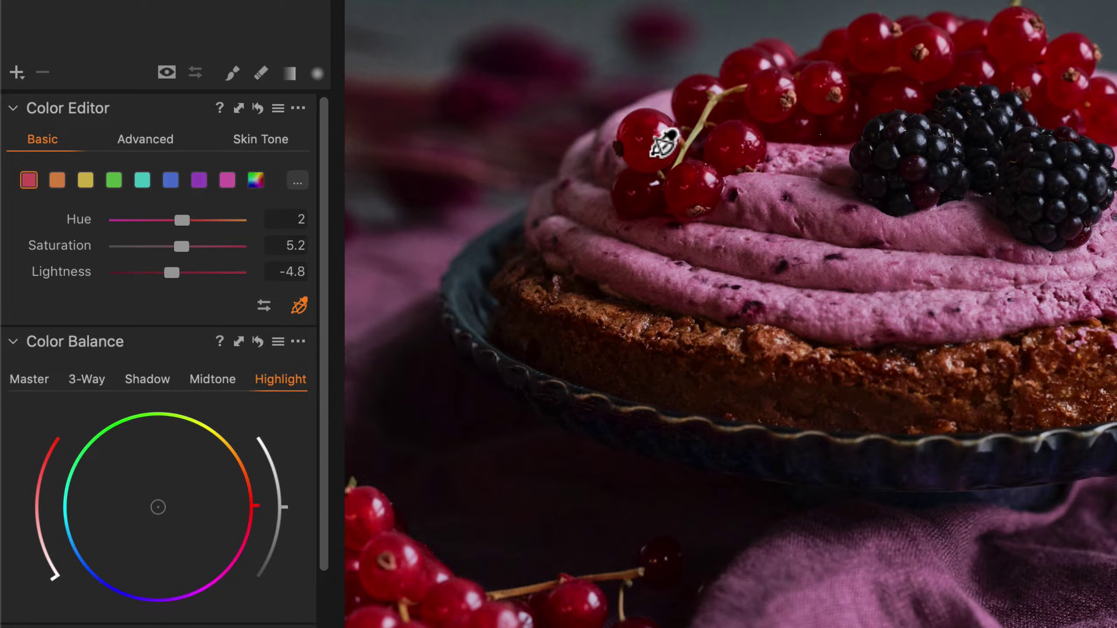
Step: Keep hue mapped to Horizontal movement in the Direct Color Editor Settings
{"action": "right_click", "coordinate": [664, 145]}
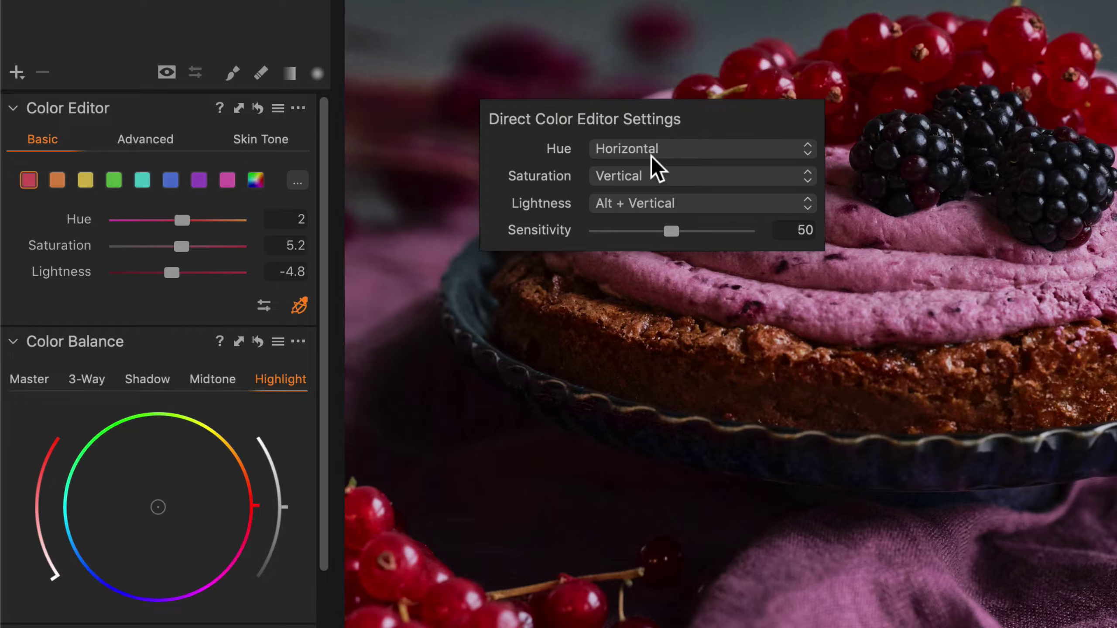
{"action": "left_click", "coordinate": [672, 150]}
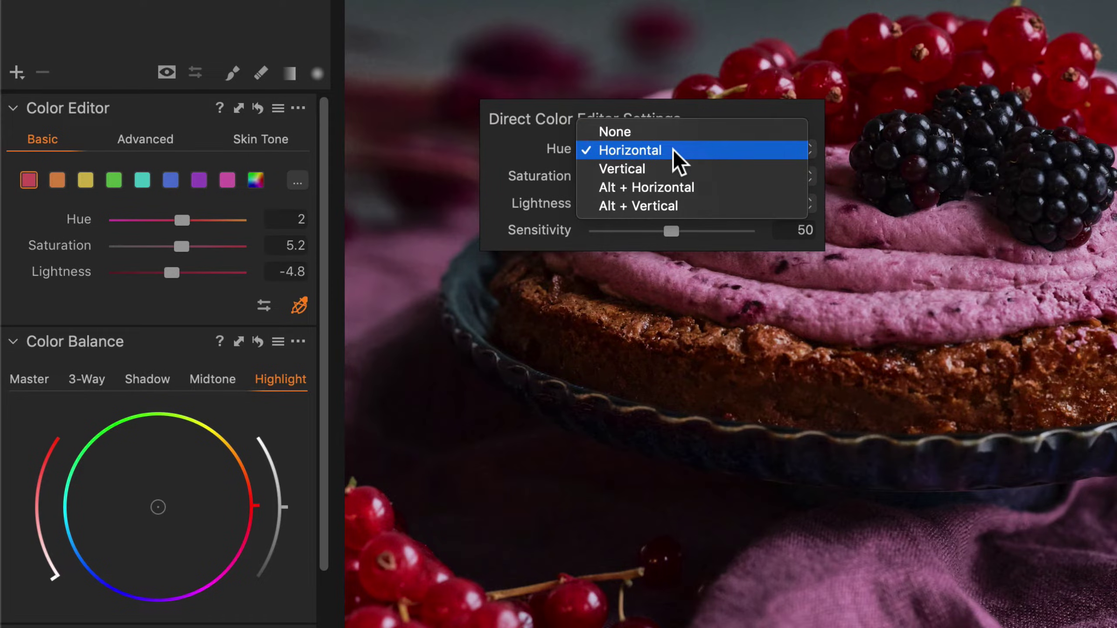
{"action": "left_click", "coordinate": [673, 151]}
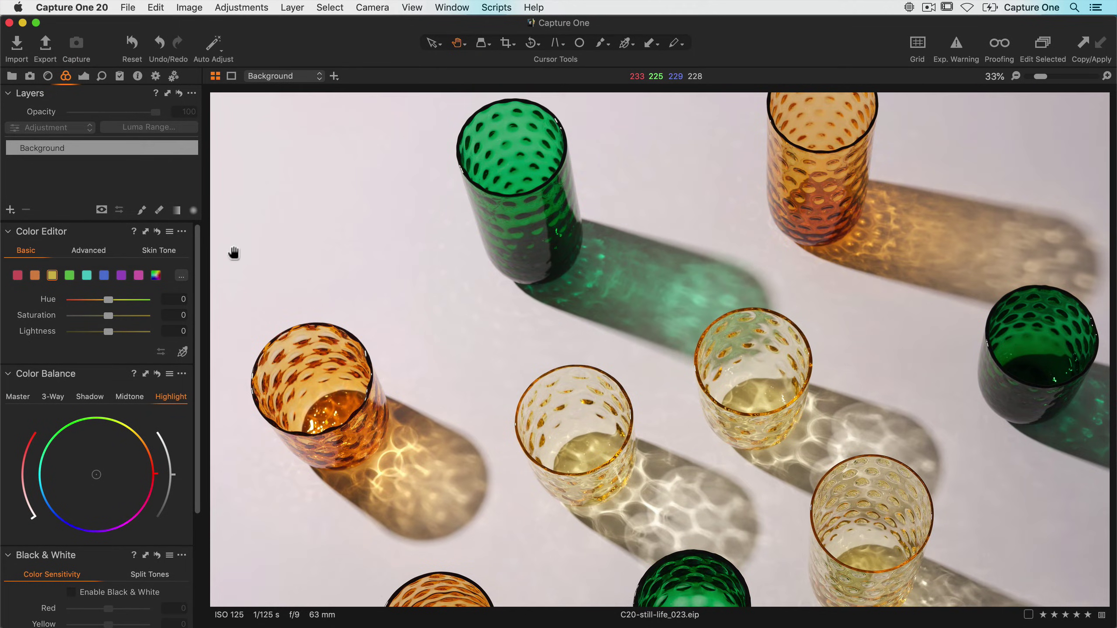
Step: Sample the amber glass as an Advanced colour range and preview only that range
{"action": "left_click", "coordinate": [81, 252]}
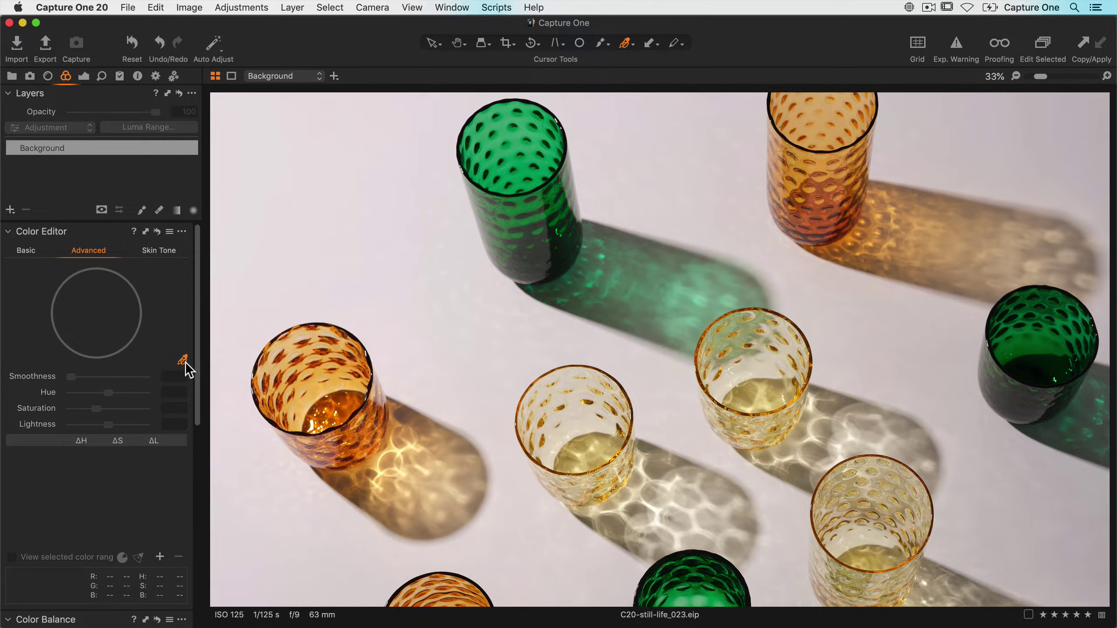
{"action": "left_click", "coordinate": [321, 385]}
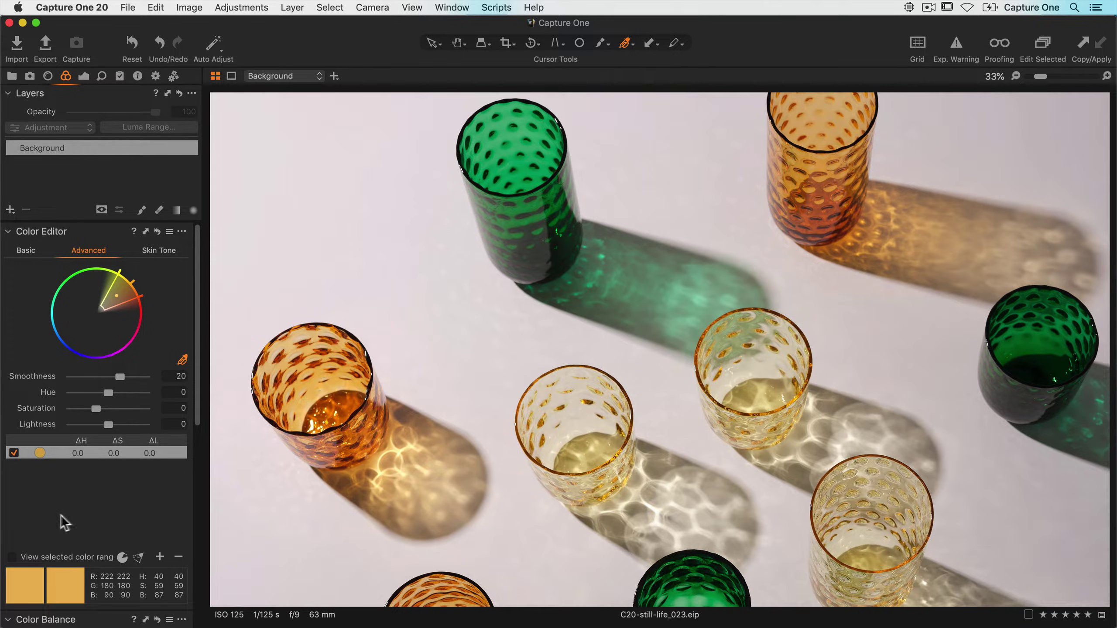
{"action": "left_click", "coordinate": [12, 557]}
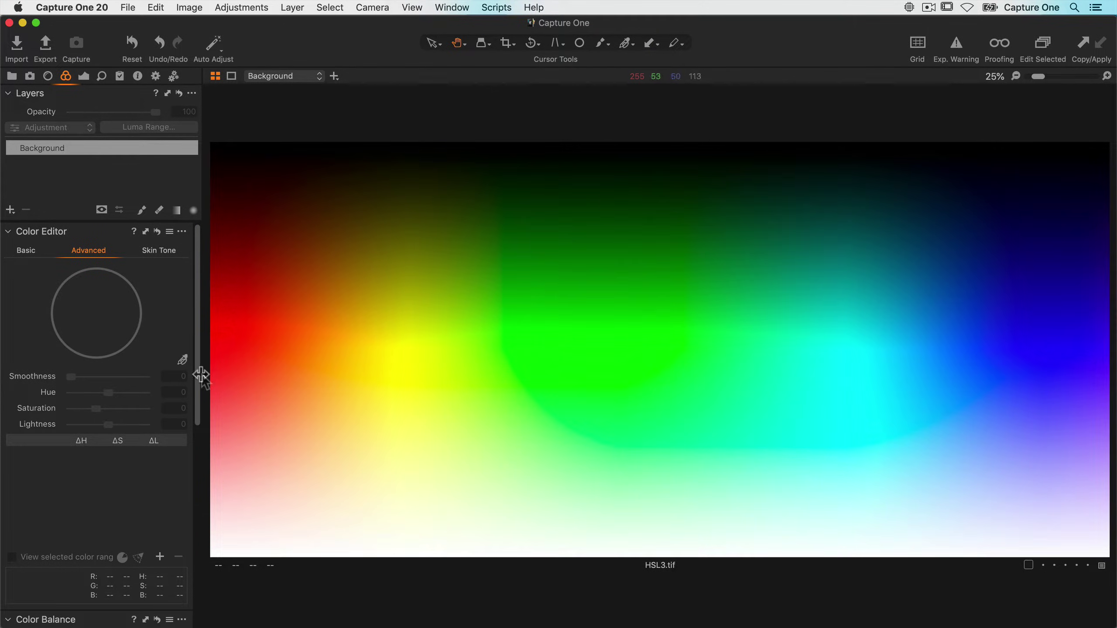
Step: Sample the chart's yellow area, preview it alone, and widen the range toward red
{"action": "left_click", "coordinate": [183, 360]}
{"action": "left_click", "coordinate": [398, 412]}
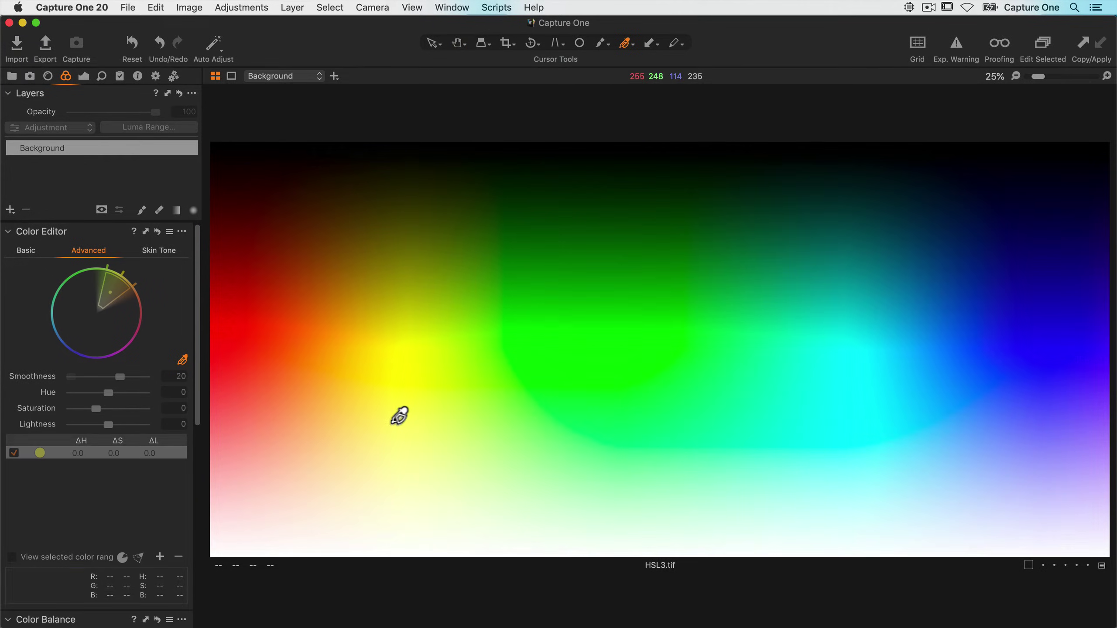
{"action": "left_click", "coordinate": [13, 558]}
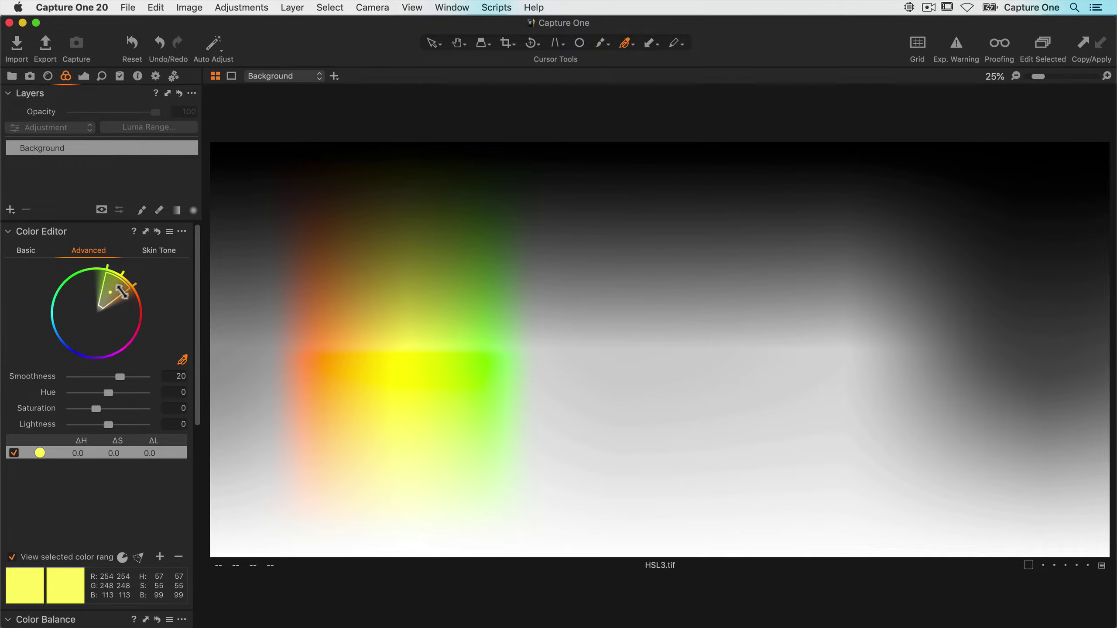
{"action": "mouse_move", "coordinate": [122, 292]}
{"action": "left_mouse_down"}
{"action": "mouse_move", "coordinate": [140, 304]}
{"action": "mouse_move", "coordinate": [93, 281]}
{"action": "mouse_move", "coordinate": [107, 302]}
{"action": "mouse_move", "coordinate": [122, 296]}
{"action": "left_mouse_up"}
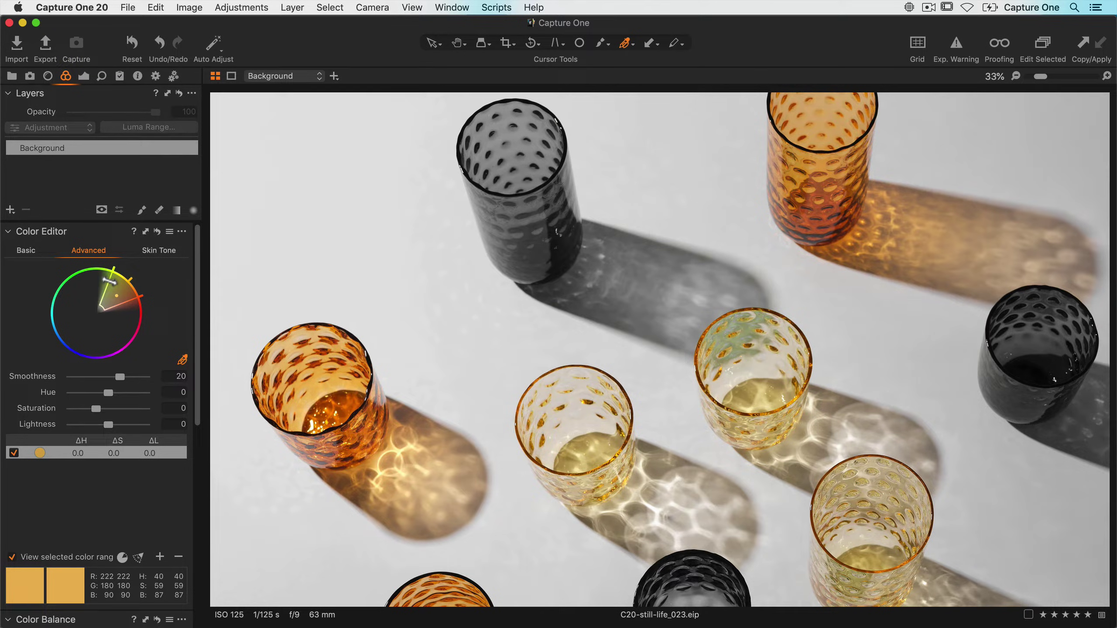
Step: Widen the amber range toward green and set its smoothness to 23.3, checking at 100% zoom
{"action": "left_click_drag", "start_coordinate": [110, 280], "coordinate": [58, 290]}
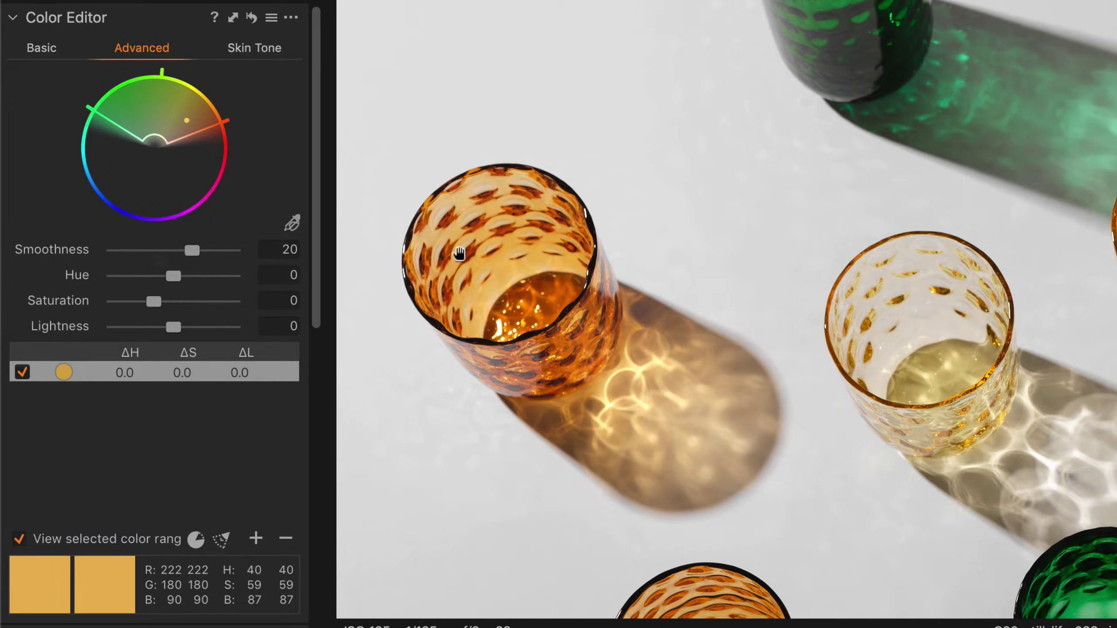
{"action": "left_click", "coordinate": [454, 262]}
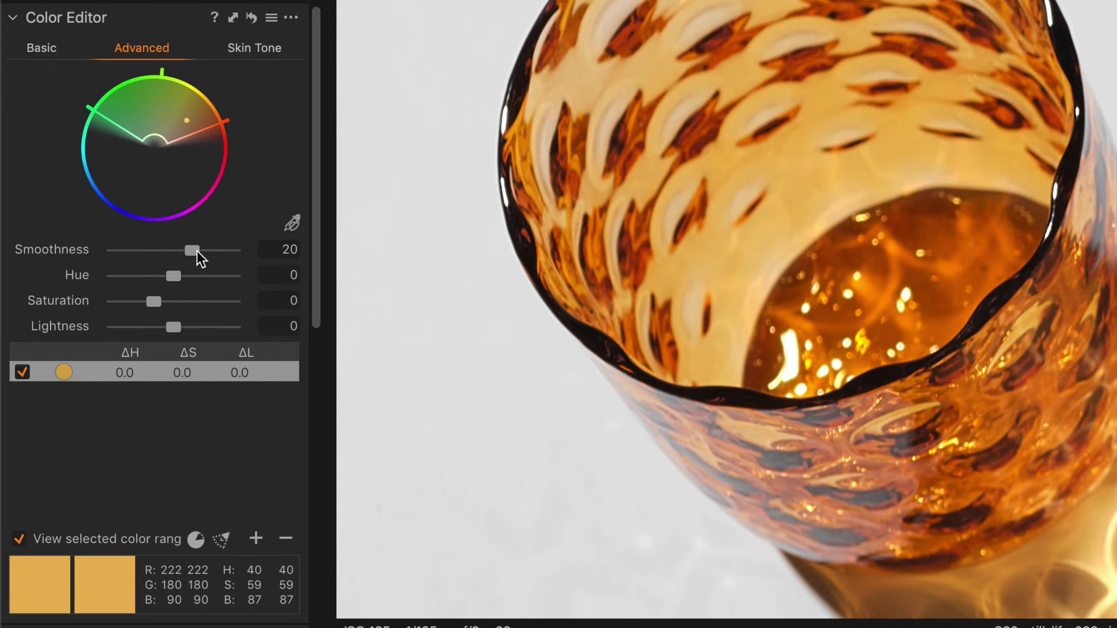
{"action": "mouse_move", "coordinate": [192, 250]}
{"action": "left_mouse_down"}
{"action": "mouse_move", "coordinate": [113, 256]}
{"action": "mouse_move", "coordinate": [205, 250]}
{"action": "left_mouse_up"}
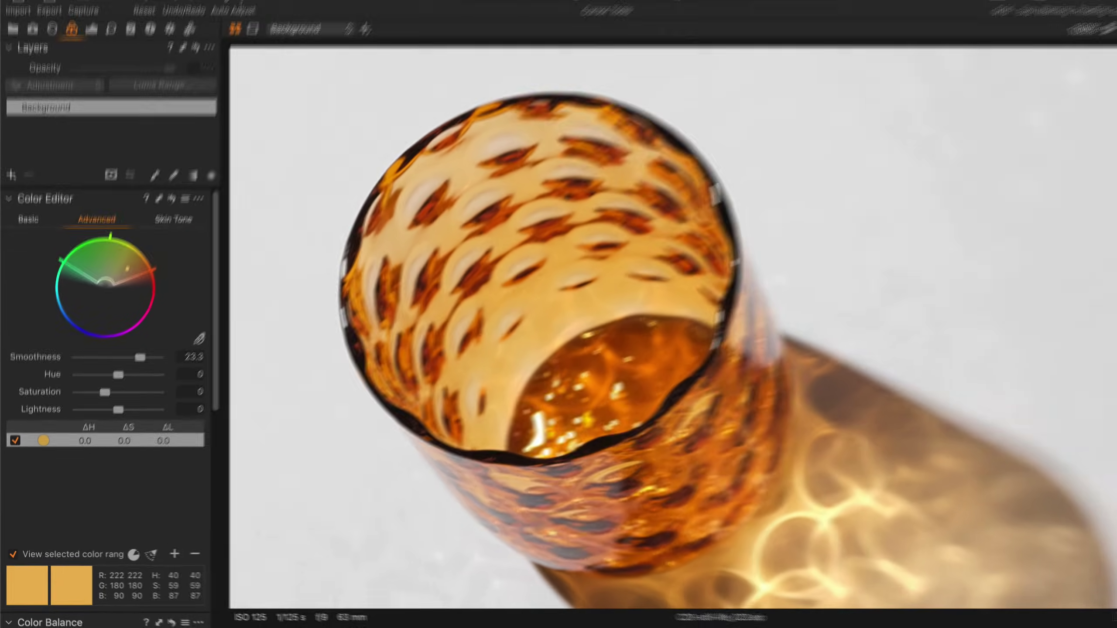
{"action": "double_click", "coordinate": [280, 388]}
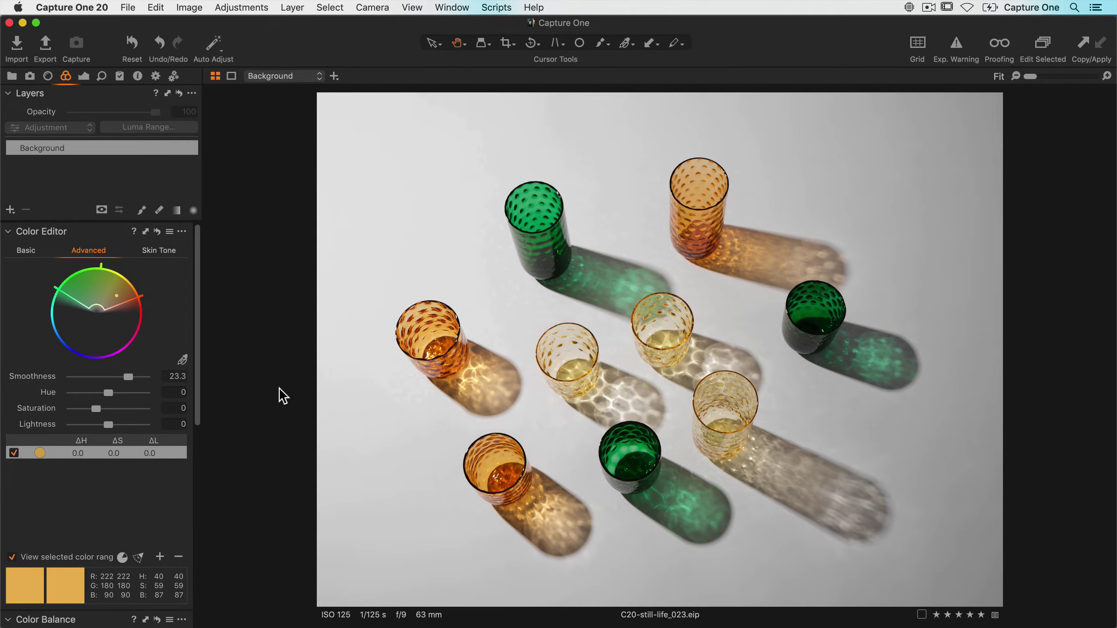
Step: Raise amber saturation to 48.1, then add a widened green glass range with a small hue nudge
{"action": "left_click", "coordinate": [12, 557]}
{"action": "left_click_drag", "start_coordinate": [95, 408], "coordinate": [108, 408]}
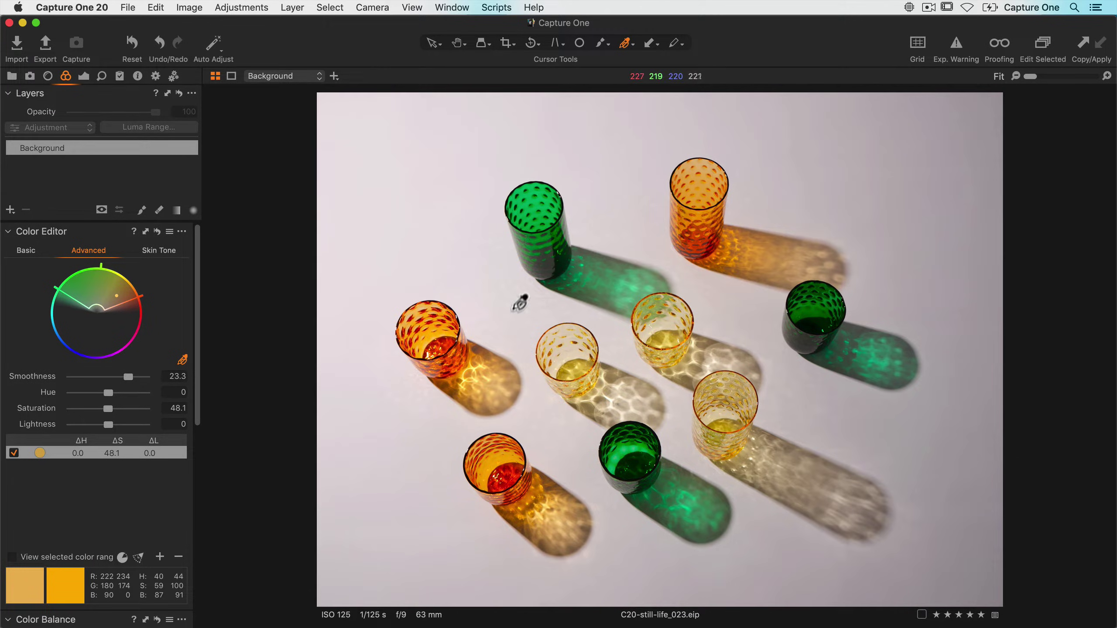
{"action": "left_click", "coordinate": [554, 235]}
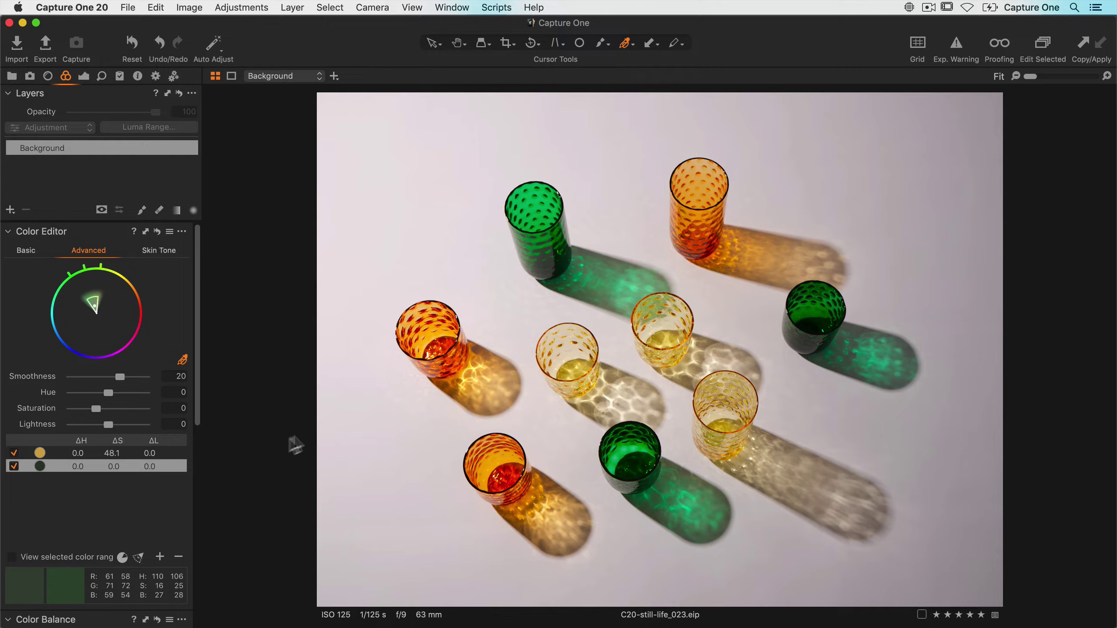
{"action": "left_click", "coordinate": [12, 557]}
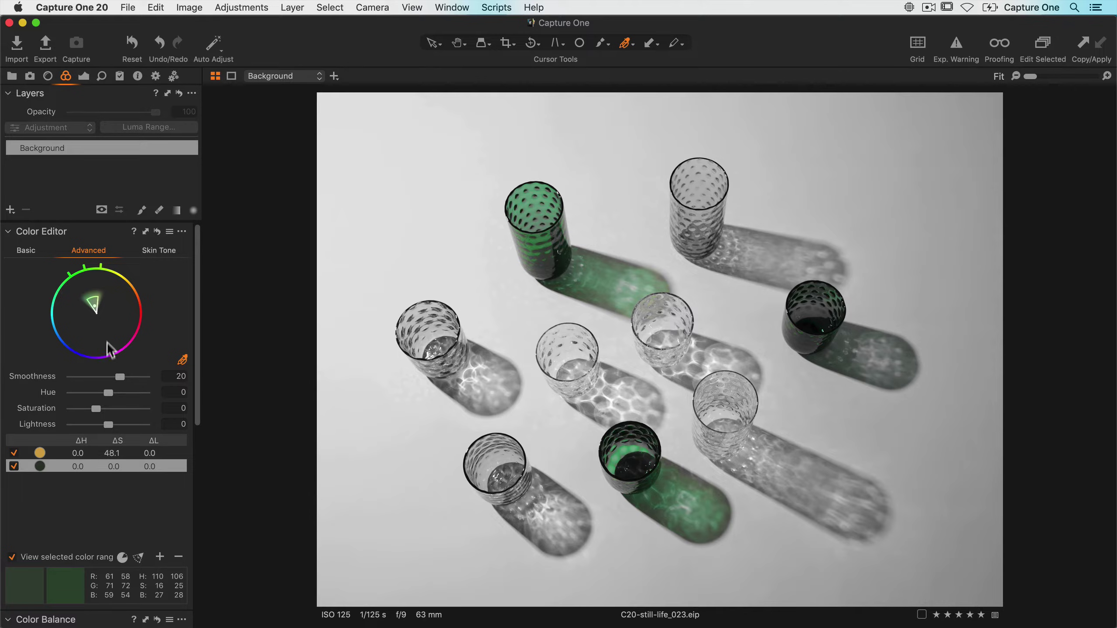
{"action": "left_click_drag", "start_coordinate": [93, 300], "coordinate": [91, 266]}
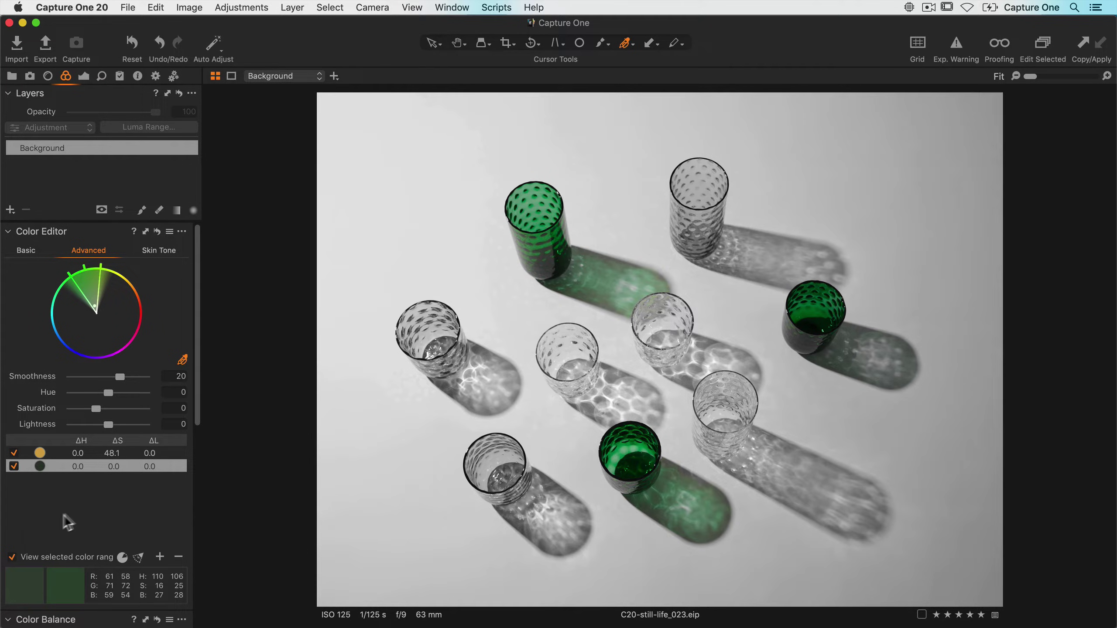
{"action": "left_click", "coordinate": [11, 558]}
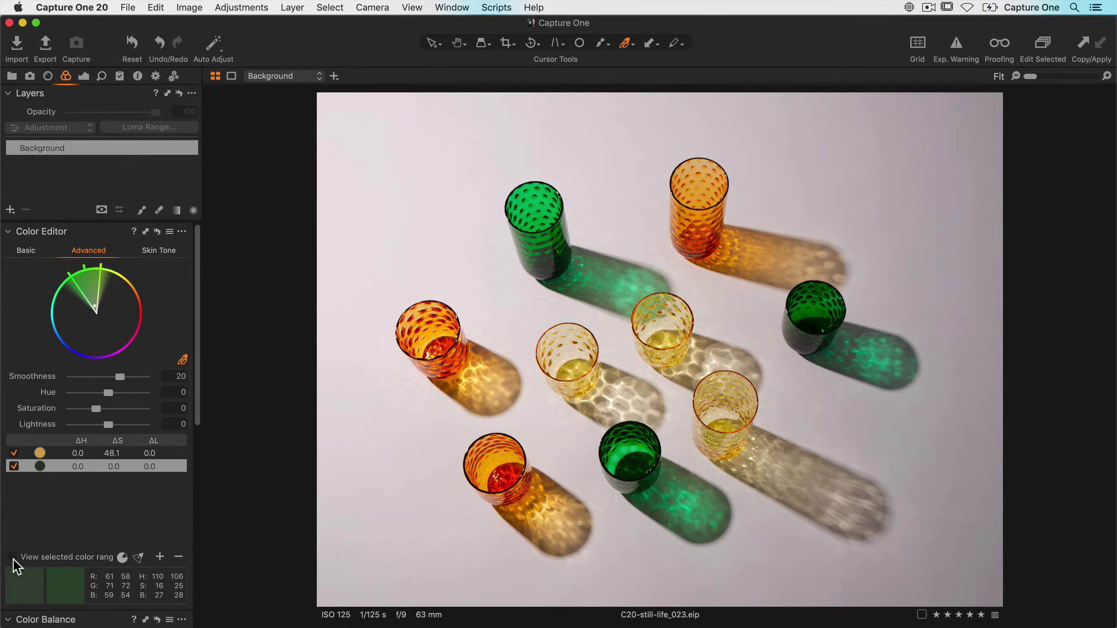
{"action": "left_click_drag", "start_coordinate": [112, 393], "coordinate": [122, 391]}
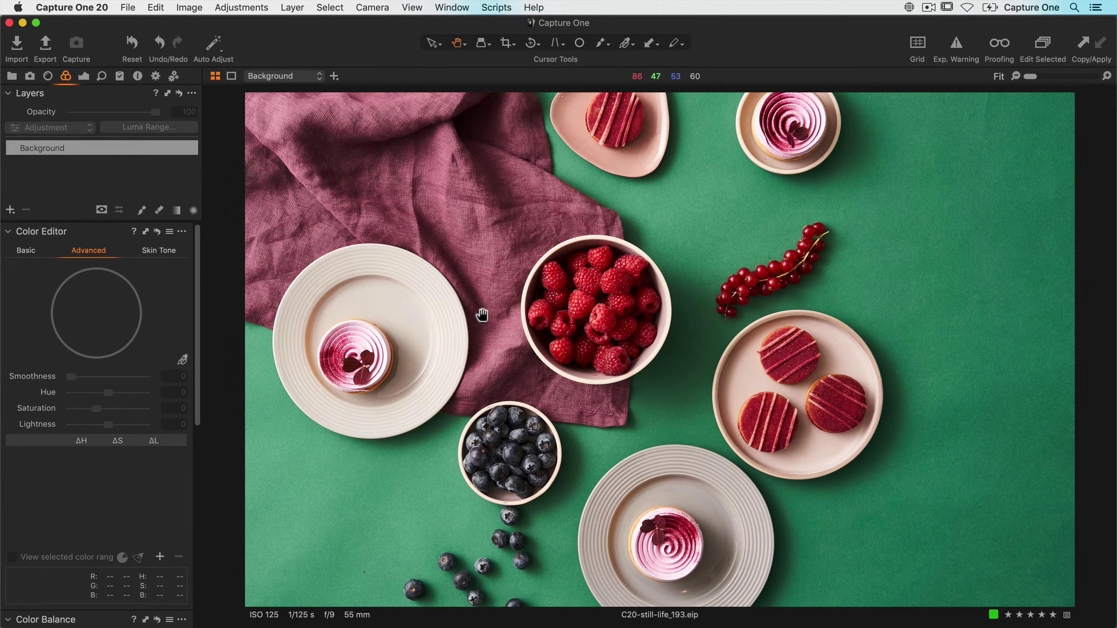
{"action": "left_click", "coordinate": [183, 361]}
{"action": "left_click", "coordinate": [588, 297]}
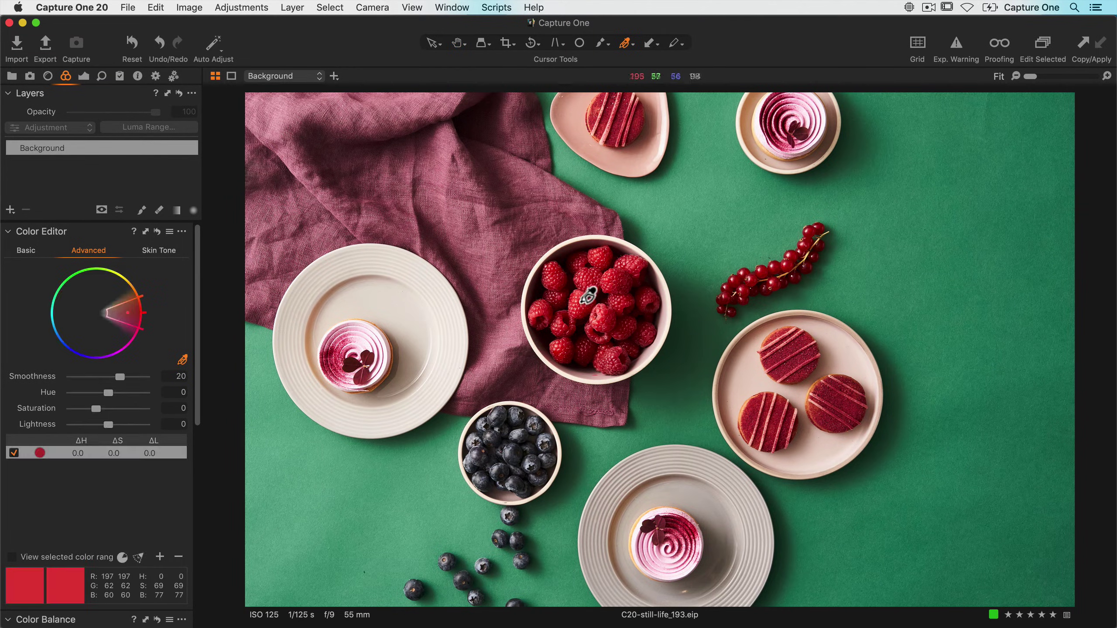
{"action": "left_click", "coordinate": [17, 554]}
{"action": "left_click", "coordinate": [12, 557]}
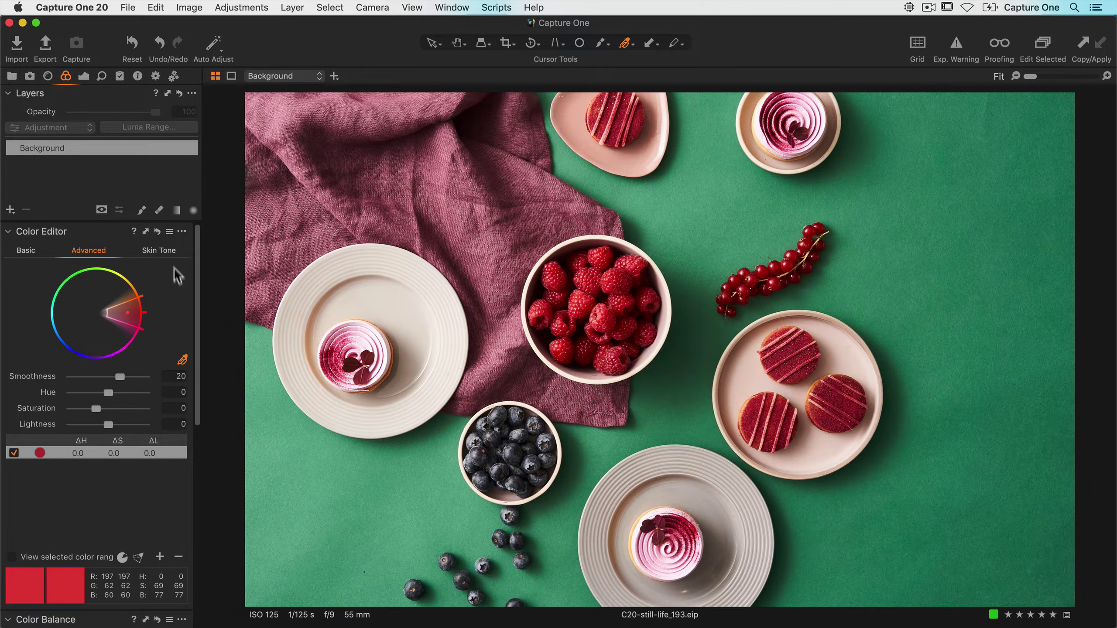
{"action": "left_click", "coordinate": [158, 232]}
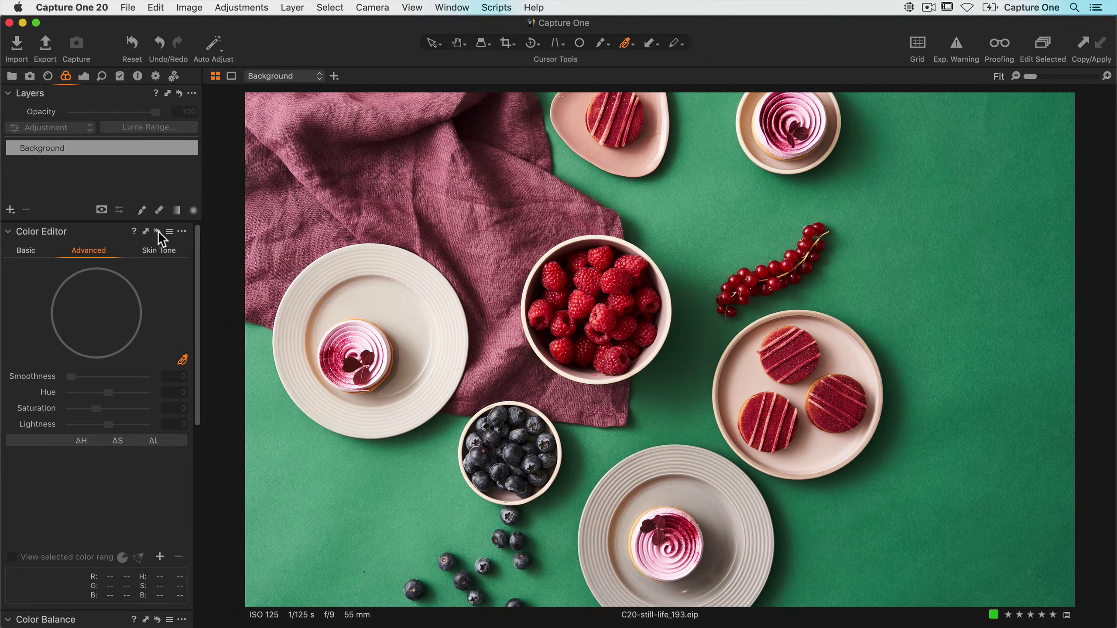
Step: Add a 'Raspberry bowl' layer and paint its mask with a brush of about 368
{"action": "left_click", "coordinate": [10, 210]}
{"action": "type", "text": "Rasp"}
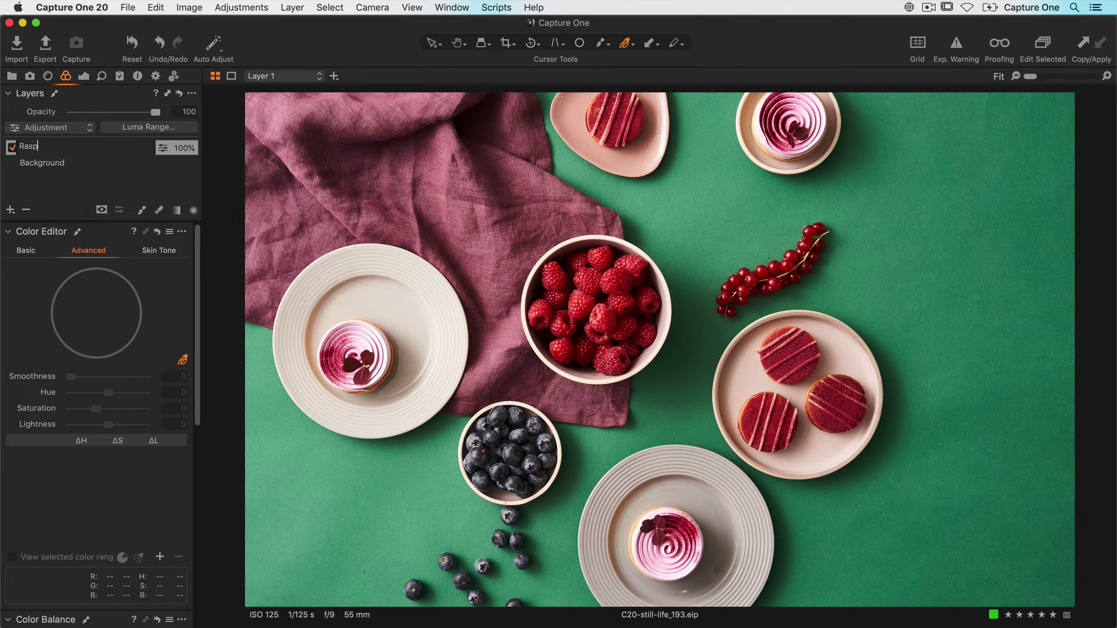
{"action": "type", "text": "berry bowl"}
{"action": "key", "text": "Return"}
{"action": "key", "text": "h"}
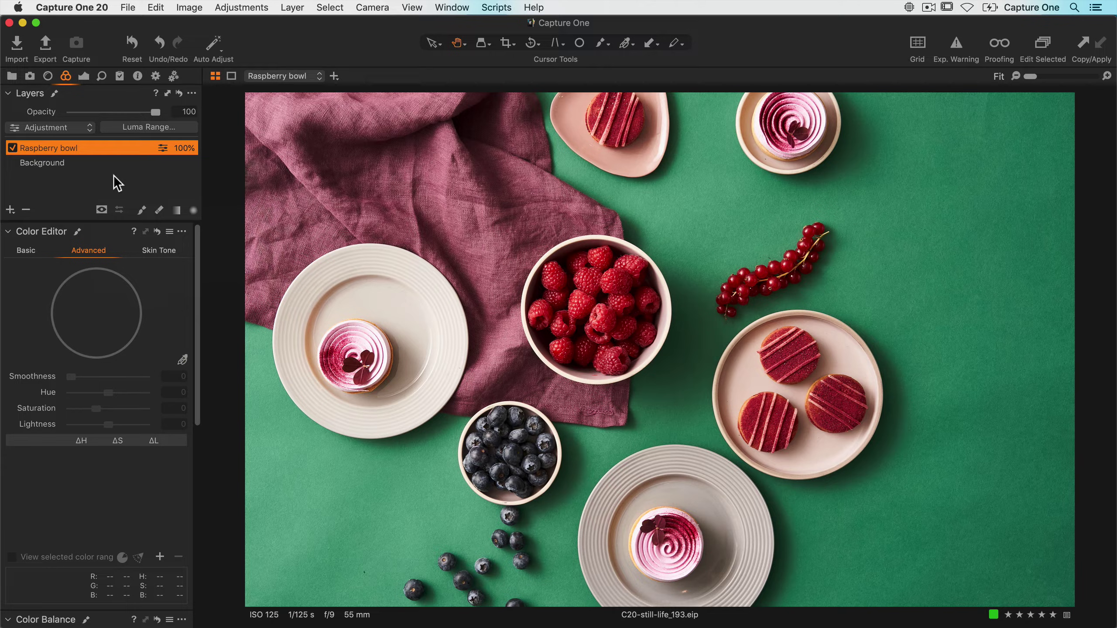
{"action": "left_click", "coordinate": [142, 210]}
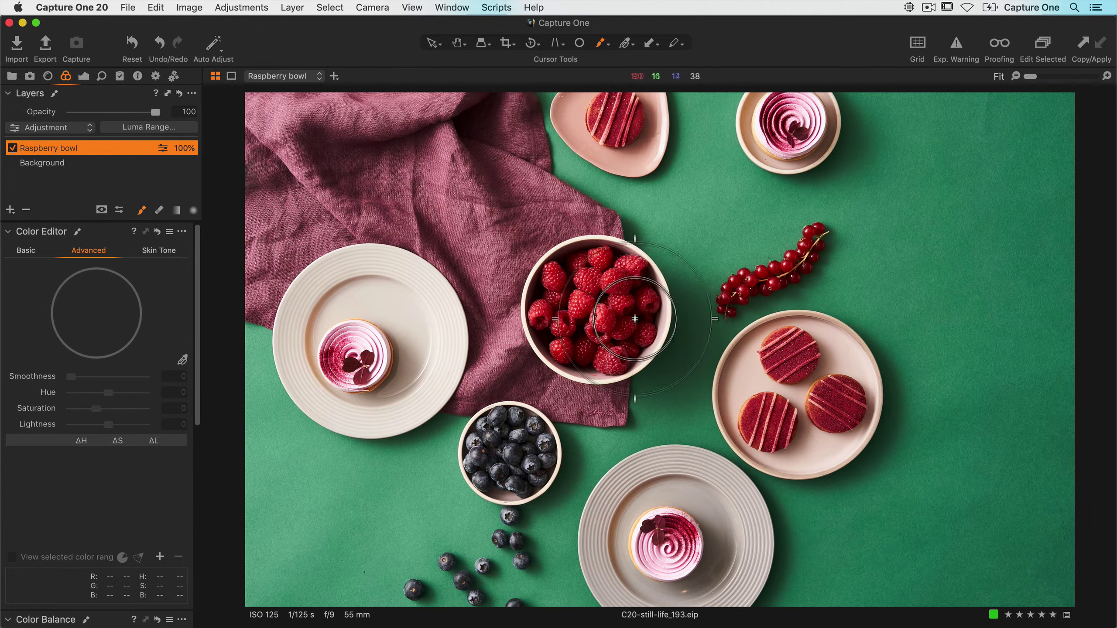
{"action": "right_click", "coordinate": [603, 305]}
{"action": "mouse_move", "coordinate": [603, 305]}
{"action": "left_mouse_down"}
{"action": "mouse_move", "coordinate": [581, 320]}
{"action": "mouse_move", "coordinate": [642, 335]}
{"action": "mouse_move", "coordinate": [585, 282]}
{"action": "mouse_move", "coordinate": [611, 272]}
{"action": "mouse_move", "coordinate": [556, 285]}
{"action": "left_mouse_up"}
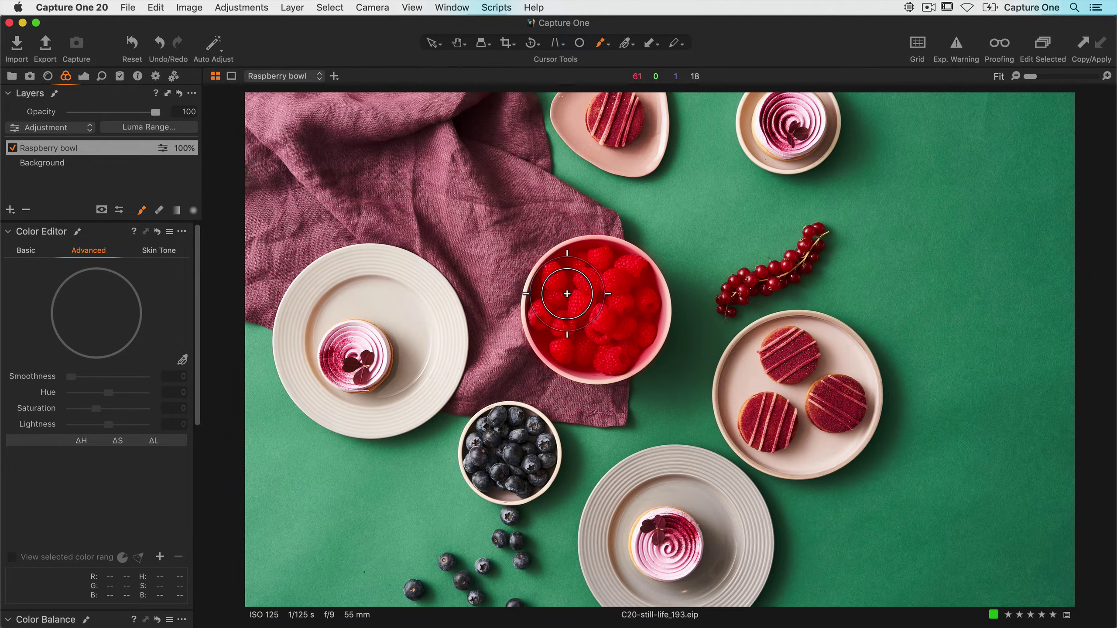
Step: Hide the mask, sample the raspberry red, and set saturation 17.3 and lightness -13.3
{"action": "key", "text": "m"}
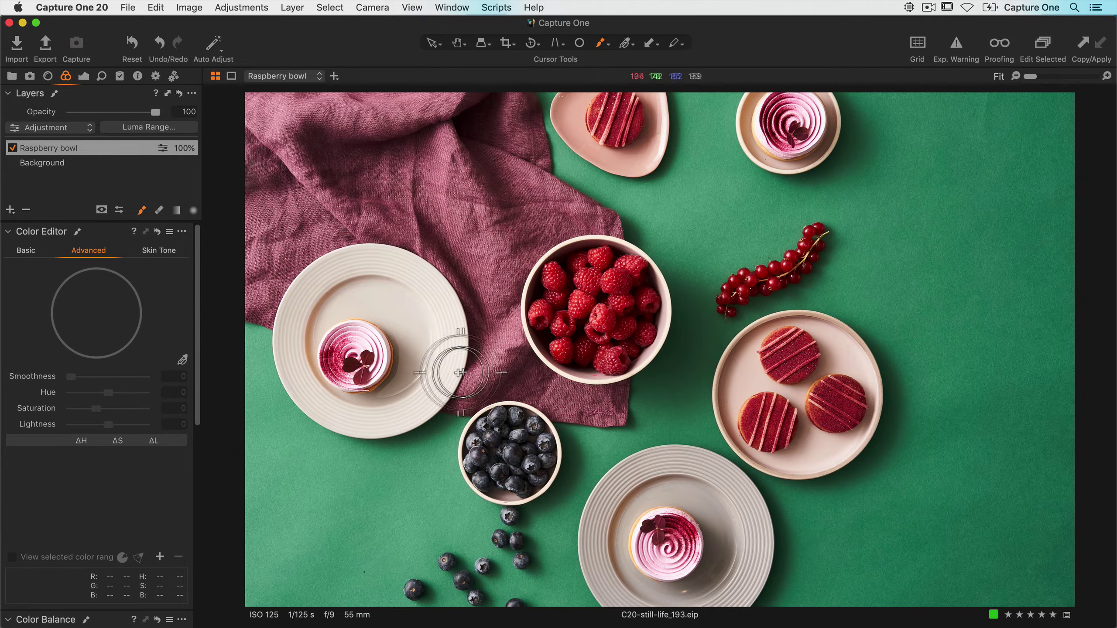
{"action": "left_click", "coordinate": [182, 360]}
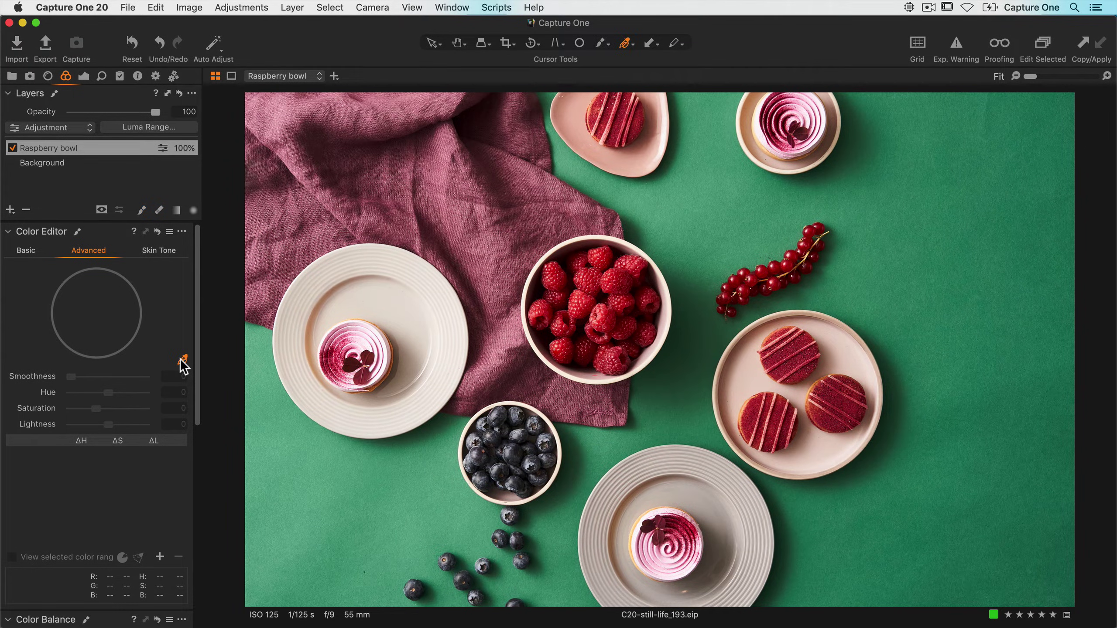
{"action": "left_click", "coordinate": [599, 273]}
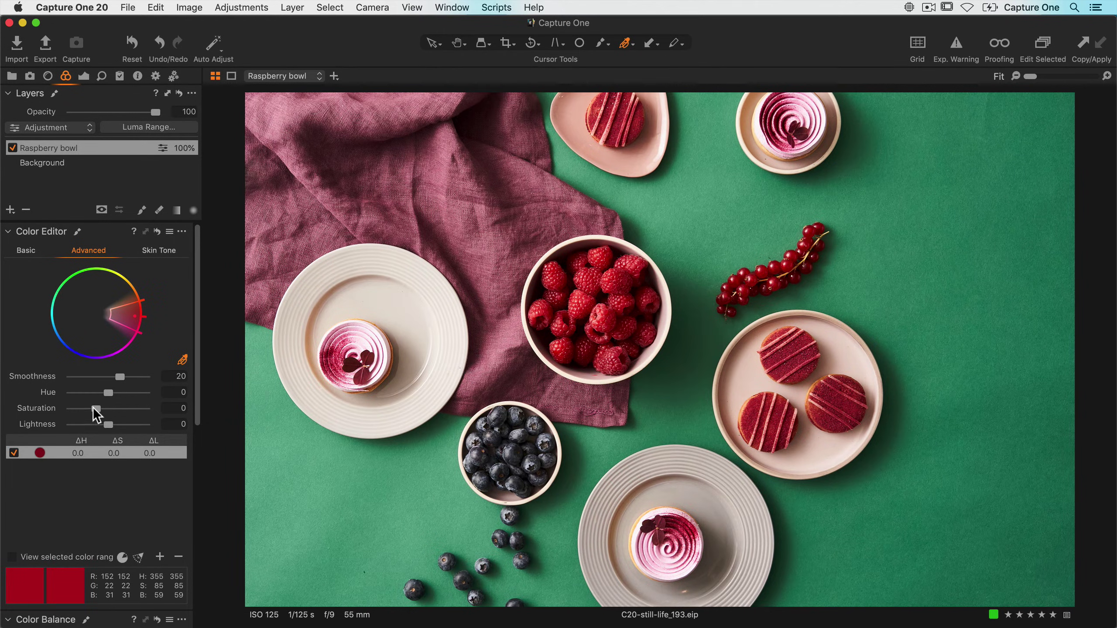
{"action": "left_click_drag", "start_coordinate": [95, 408], "coordinate": [100, 409]}
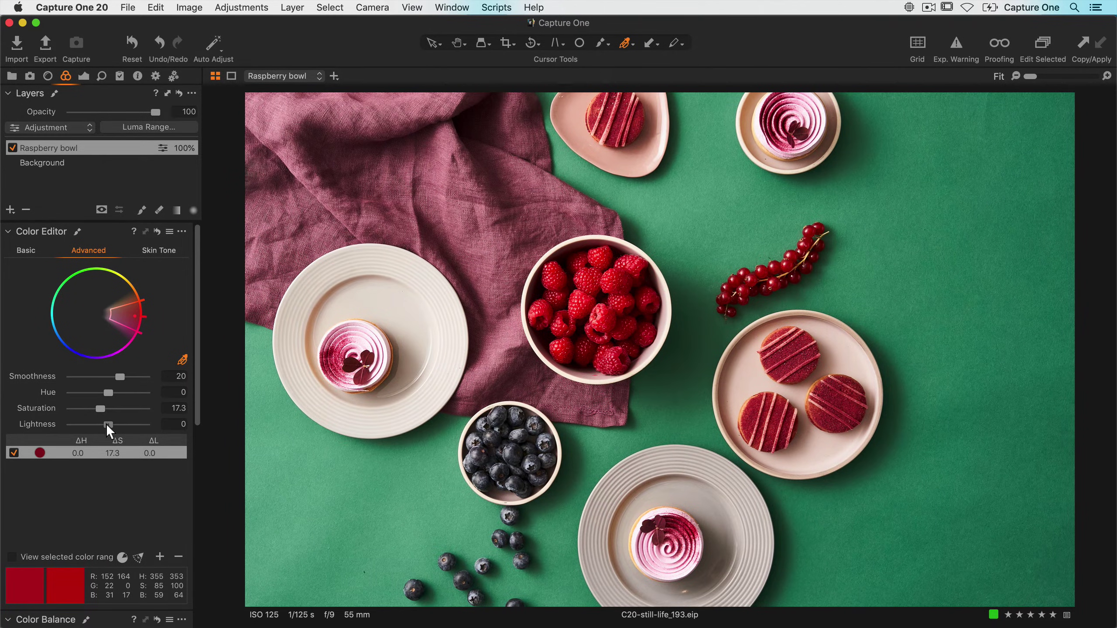
{"action": "left_click", "coordinate": [106, 425]}
{"action": "left_click_drag", "start_coordinate": [107, 426], "coordinate": [104, 425]}
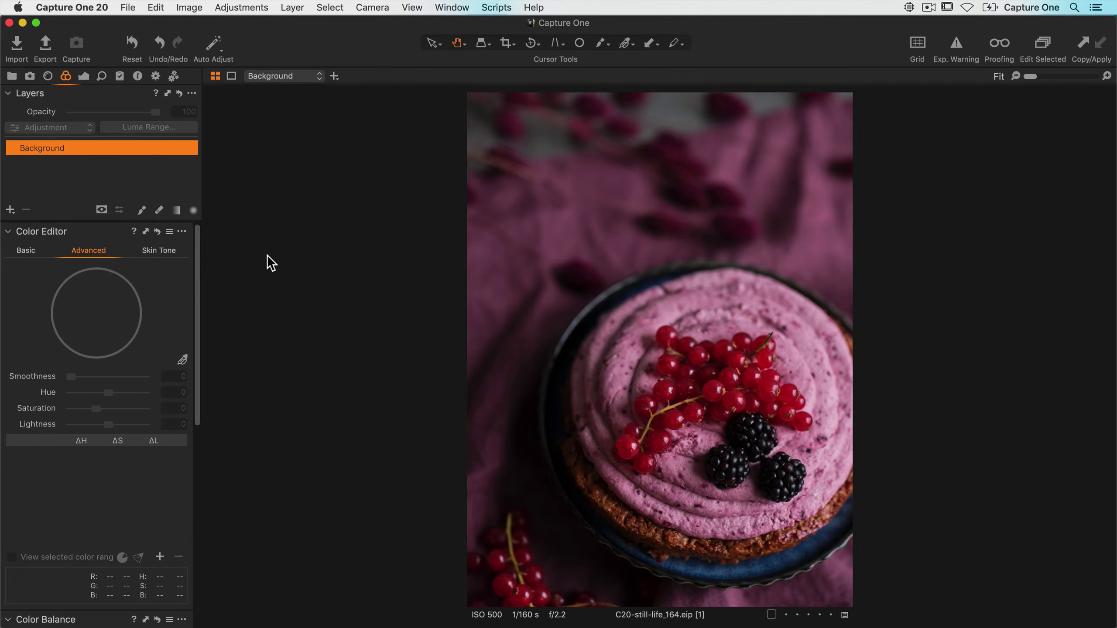
Step: At 50% zoom, sample a red currant, preview the range, and widen it toward orange and duller tones
{"action": "key", "text": "super+equal"}
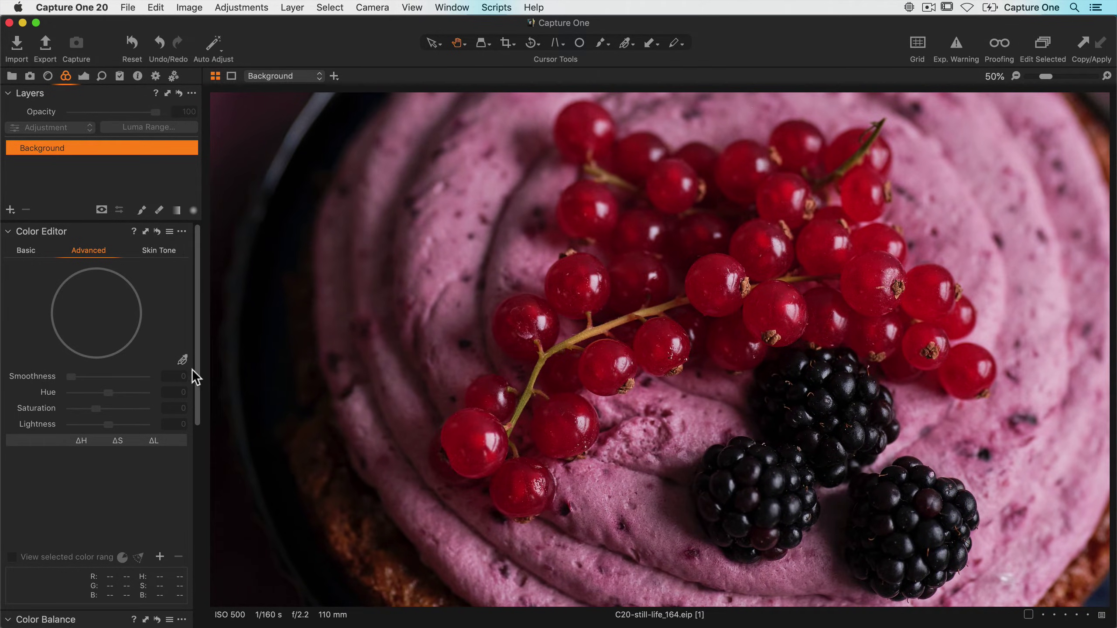
{"action": "left_click", "coordinate": [182, 361]}
{"action": "left_click", "coordinate": [589, 278]}
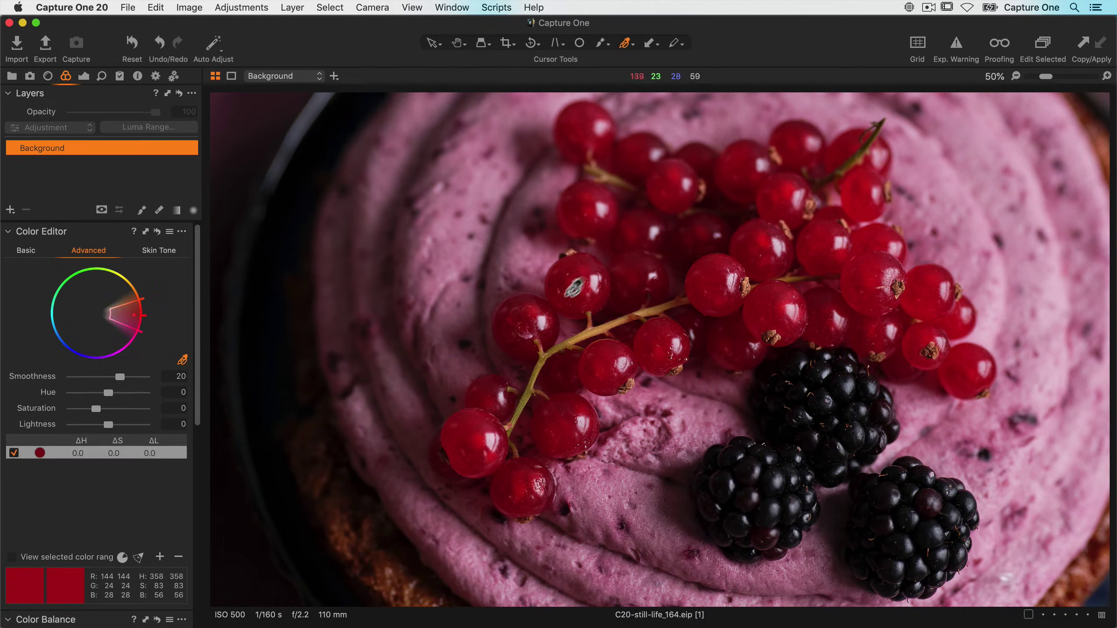
{"action": "left_click", "coordinate": [12, 558]}
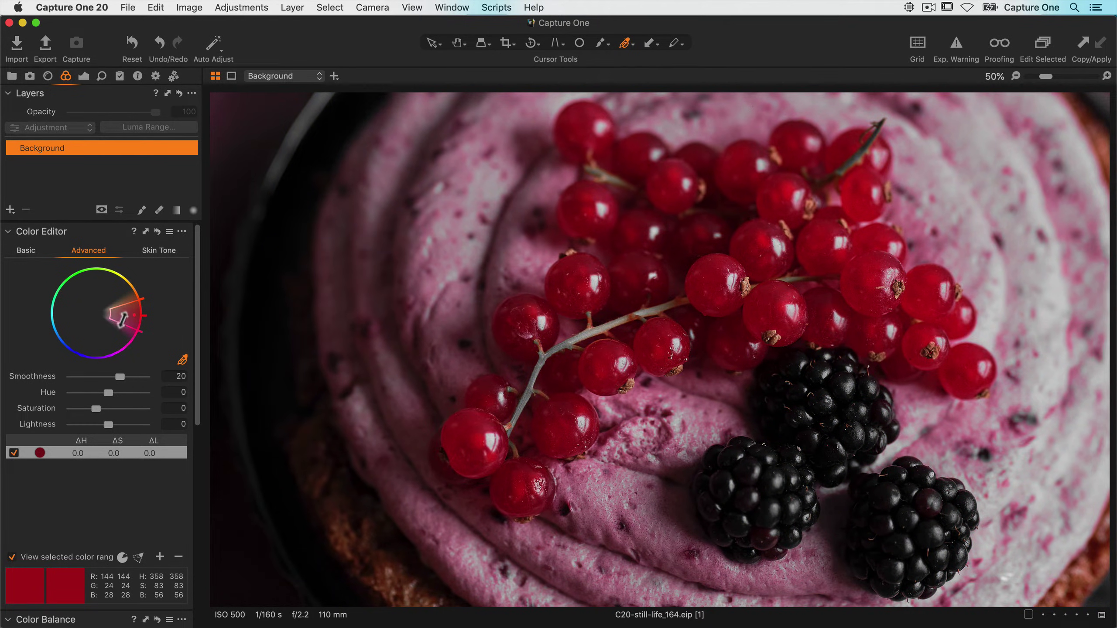
{"action": "left_click_drag", "start_coordinate": [126, 308], "coordinate": [125, 298]}
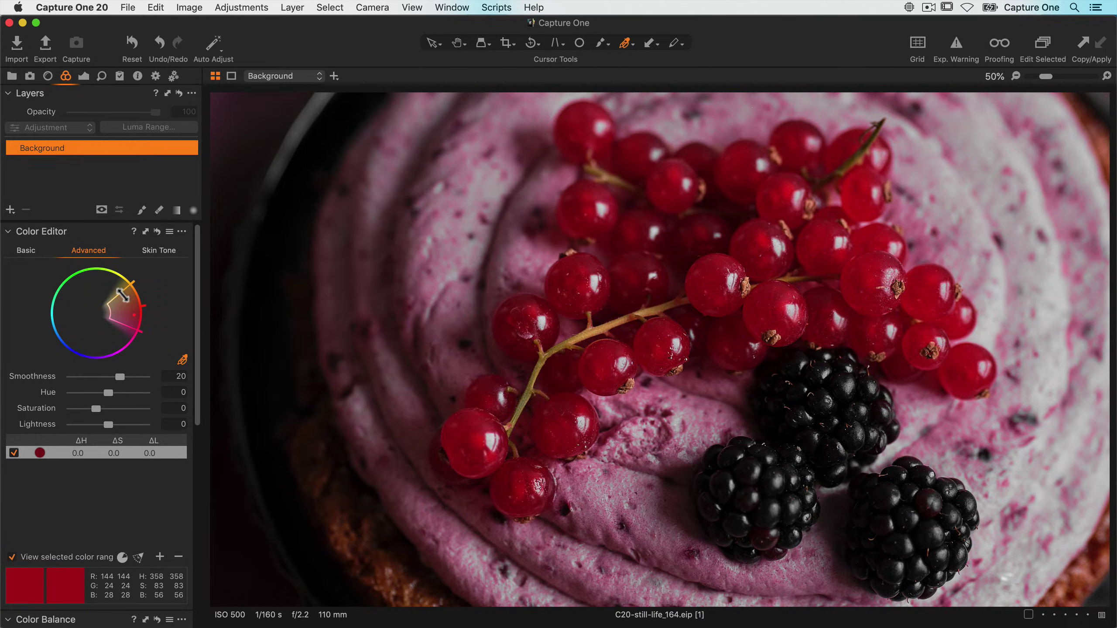
{"action": "mouse_move", "coordinate": [122, 296]}
{"action": "left_mouse_down"}
{"action": "mouse_move", "coordinate": [109, 311]}
{"action": "mouse_move", "coordinate": [126, 309]}
{"action": "left_mouse_up"}
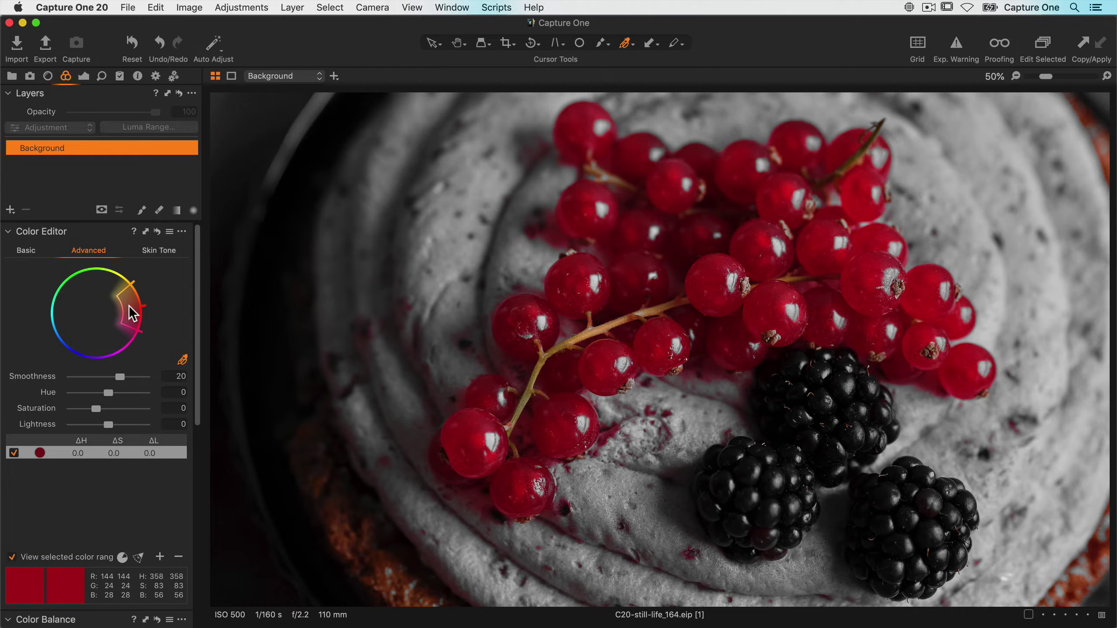
Step: Choose Create Masked Layer from Selection in the Color Editor's ... menu to make Layer 1
{"action": "left_click", "coordinate": [182, 232]}
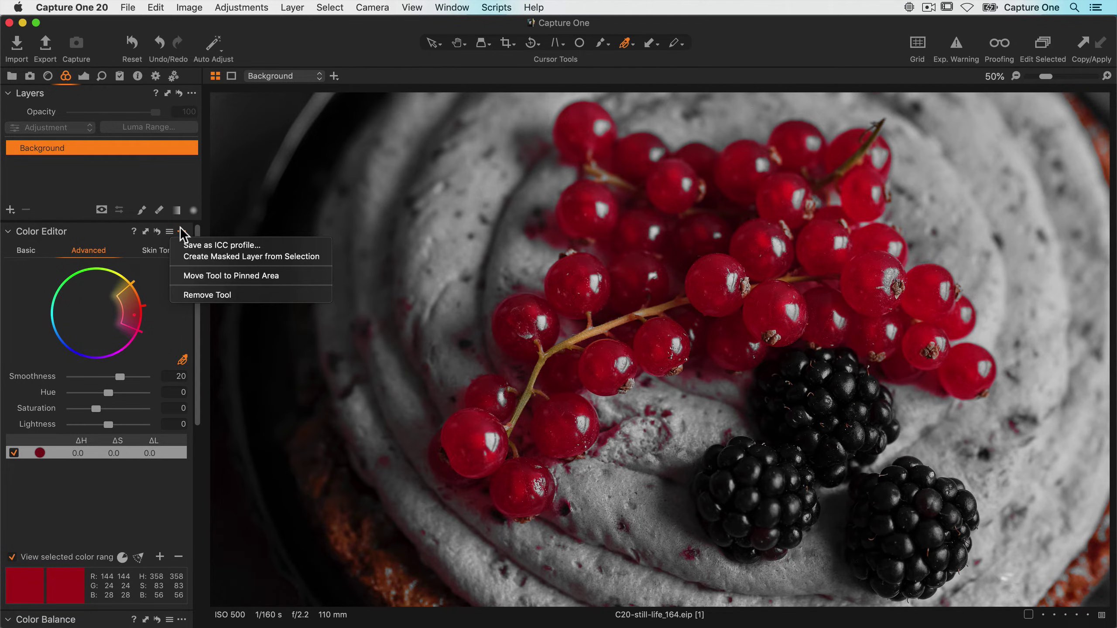
{"action": "left_click", "coordinate": [178, 260]}
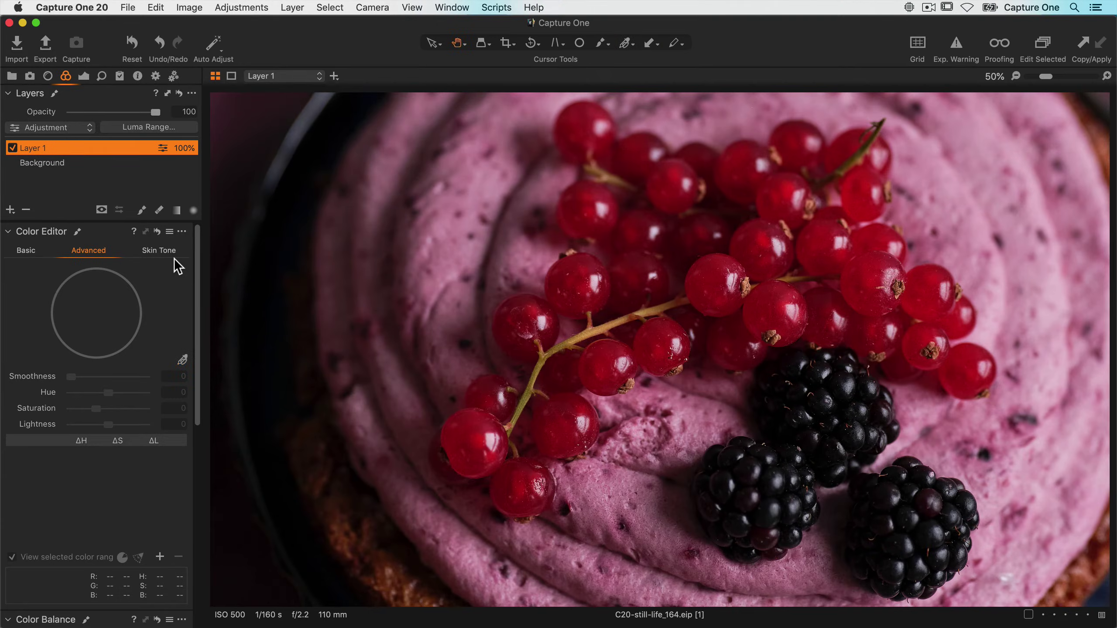
Step: Fit the whole tart photo in view and display Layer 1's mask as a grayscale image
{"action": "double_click", "coordinate": [301, 318]}
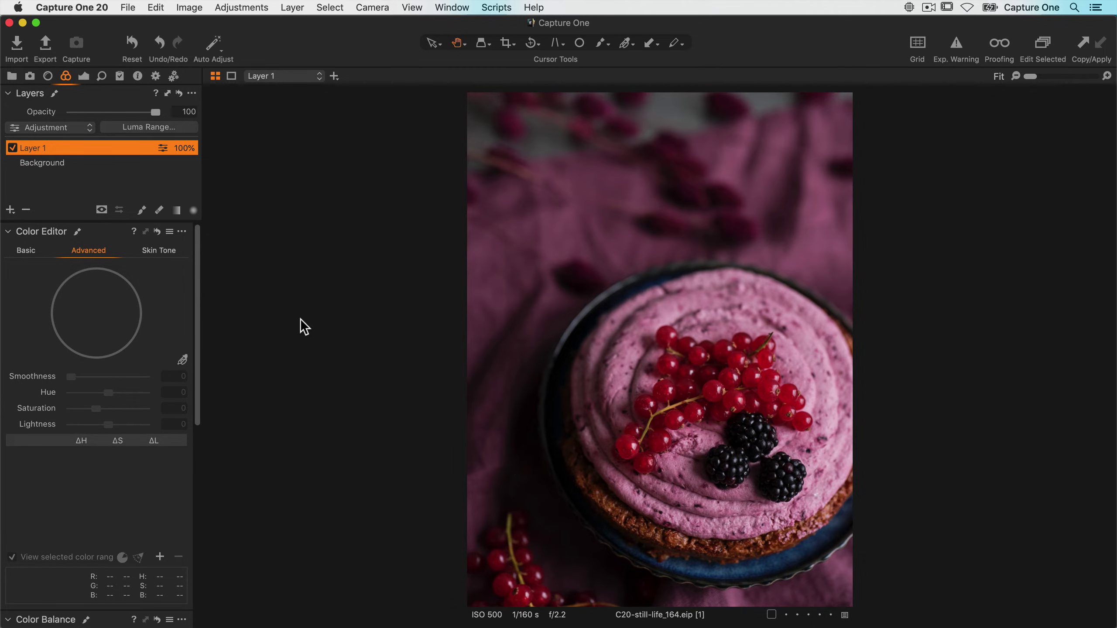
{"action": "left_click", "coordinate": [101, 209]}
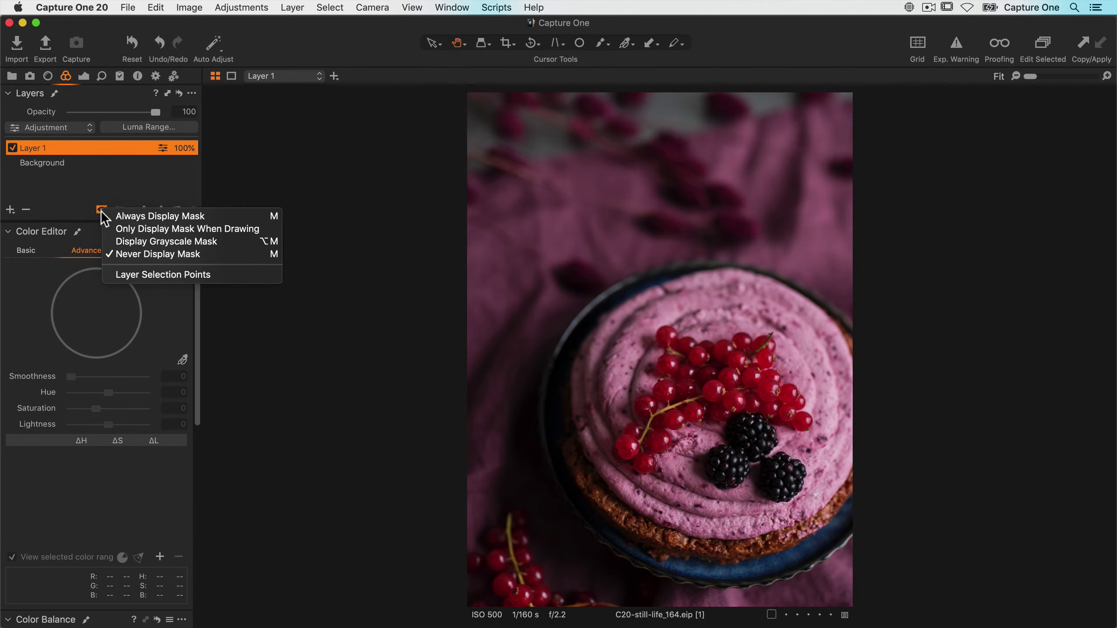
{"action": "left_click", "coordinate": [109, 241]}
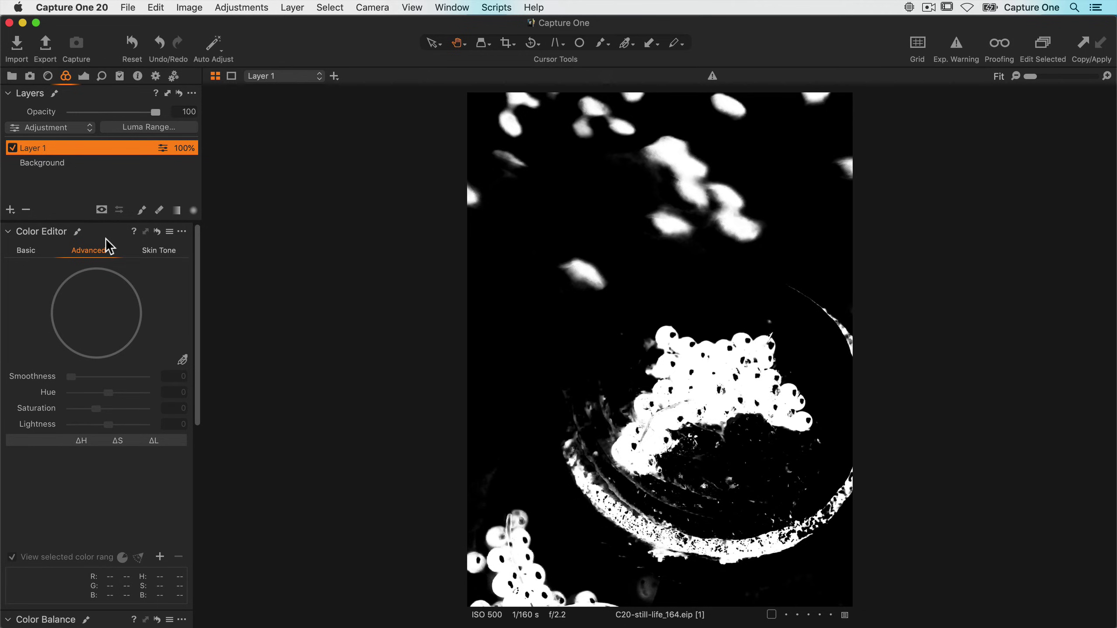
Step: Switch to the Erase Mask tool and enlarge its size to about 1,005
{"action": "left_click", "coordinate": [159, 211]}
{"action": "right_click", "coordinate": [618, 172]}
{"action": "left_click_drag", "start_coordinate": [618, 171], "coordinate": [631, 173]}
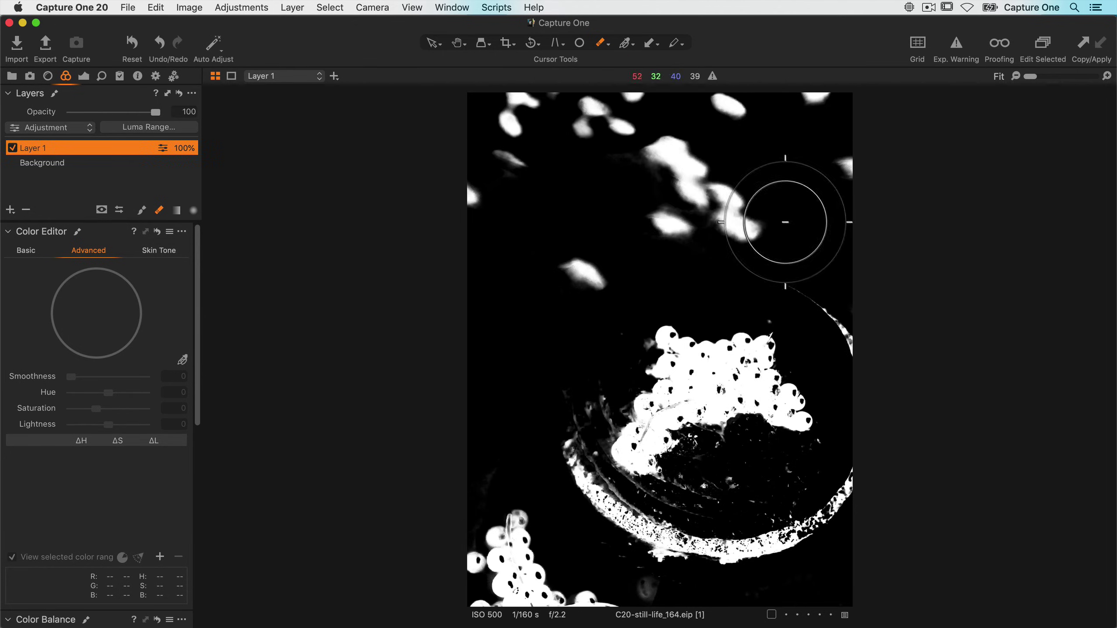
Step: Paint out stray mask blobs along the top and lower left, then zoom to 50% on the currants
{"action": "mouse_move", "coordinate": [702, 251]}
{"action": "left_mouse_down"}
{"action": "mouse_move", "coordinate": [682, 89]}
{"action": "mouse_move", "coordinate": [851, 98]}
{"action": "mouse_move", "coordinate": [573, 162]}
{"action": "mouse_move", "coordinate": [674, 145]}
{"action": "mouse_move", "coordinate": [510, 199]}
{"action": "mouse_move", "coordinate": [466, 552]}
{"action": "mouse_move", "coordinate": [484, 491]}
{"action": "mouse_move", "coordinate": [498, 532]}
{"action": "mouse_move", "coordinate": [552, 604]}
{"action": "mouse_move", "coordinate": [638, 614]}
{"action": "mouse_move", "coordinate": [567, 537]}
{"action": "mouse_move", "coordinate": [558, 468]}
{"action": "mouse_move", "coordinate": [600, 528]}
{"action": "mouse_move", "coordinate": [742, 572]}
{"action": "mouse_move", "coordinate": [838, 503]}
{"action": "mouse_move", "coordinate": [783, 523]}
{"action": "mouse_move", "coordinate": [690, 517]}
{"action": "mouse_move", "coordinate": [835, 474]}
{"action": "mouse_move", "coordinate": [817, 276]}
{"action": "left_mouse_up"}
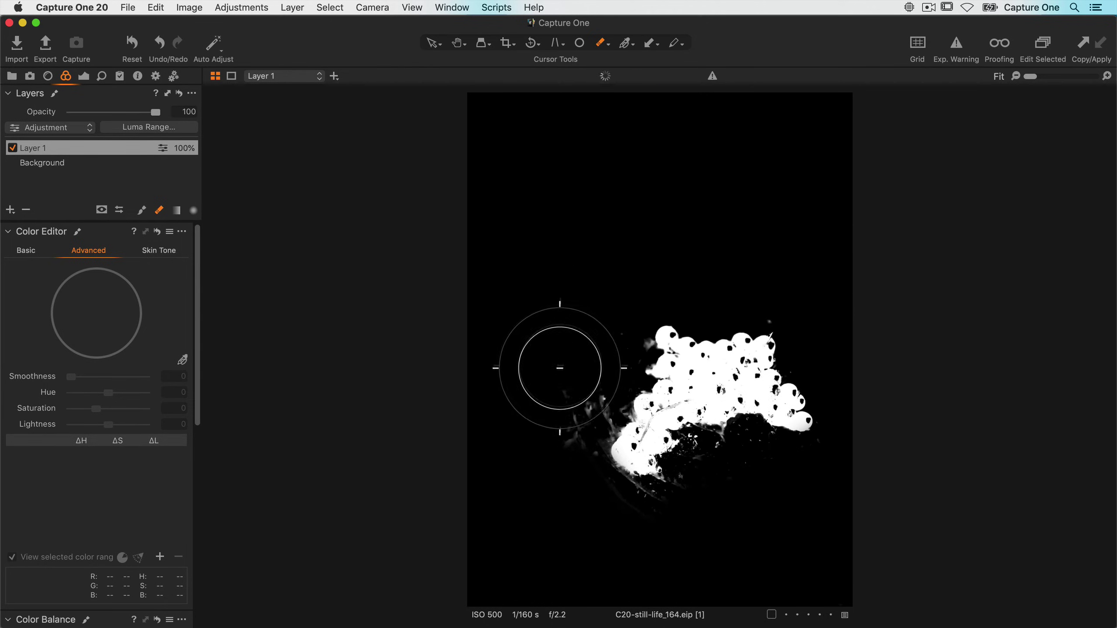
{"action": "left_click_drag", "start_coordinate": [570, 402], "coordinate": [559, 437]}
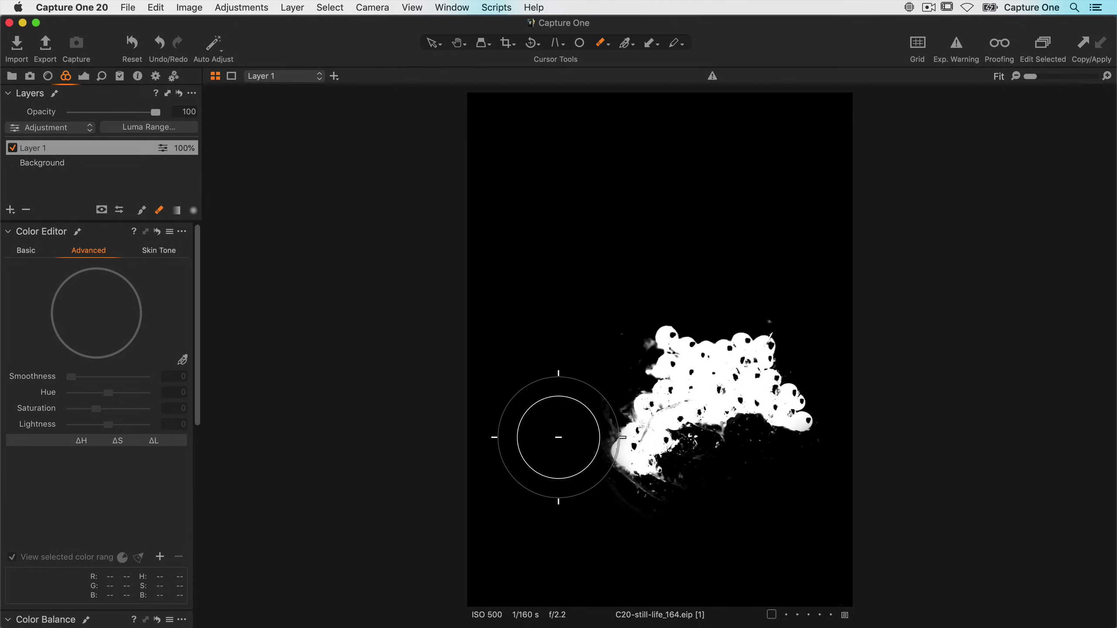
{"action": "key", "text": "h"}
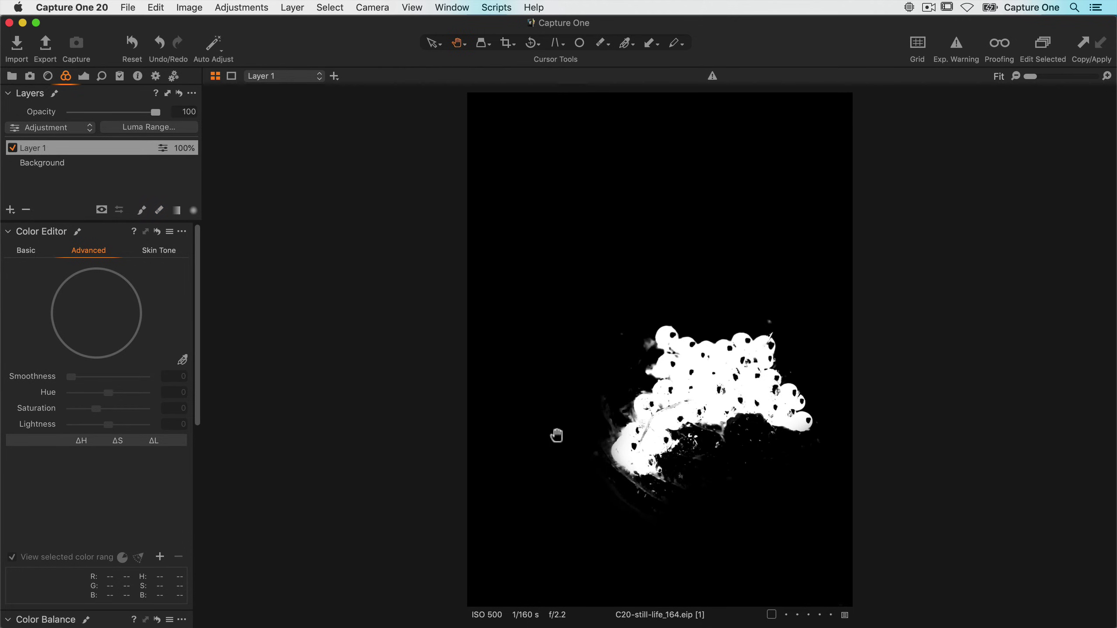
{"action": "left_click", "coordinate": [680, 411]}
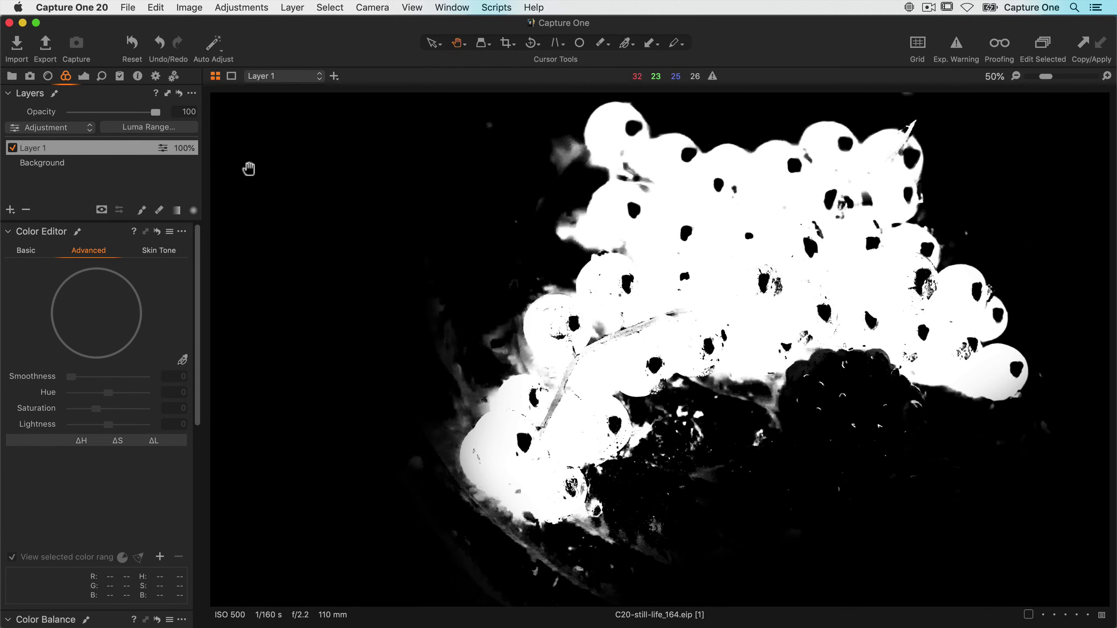
Step: Apply Refine Mask to Layer 1 with the radius lowered to 84
{"action": "right_click", "coordinate": [118, 155]}
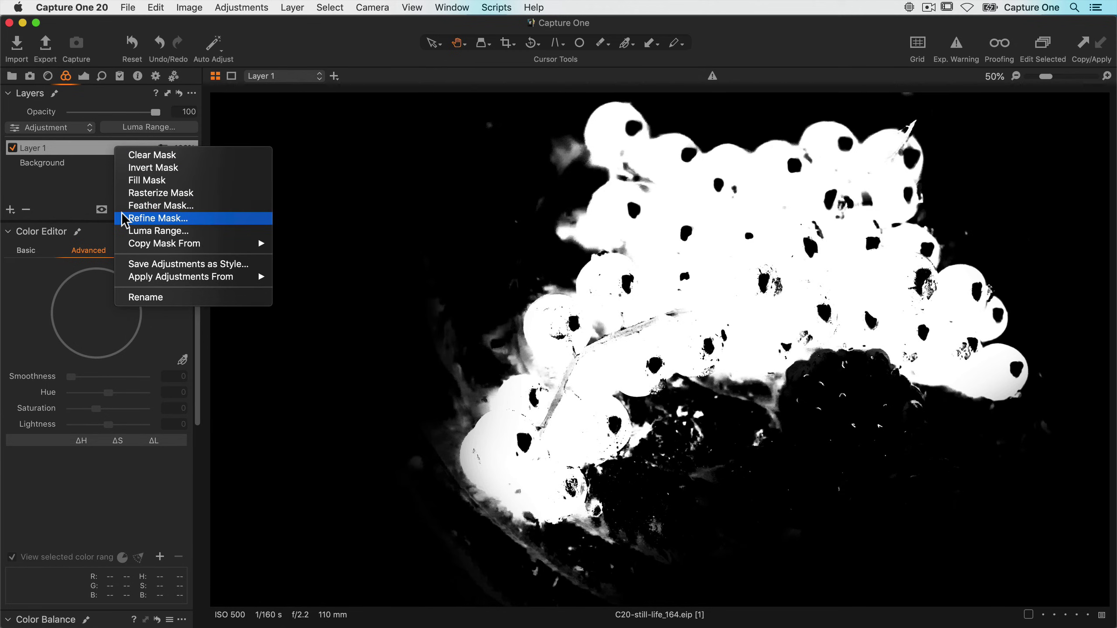
{"action": "left_click", "coordinate": [158, 218]}
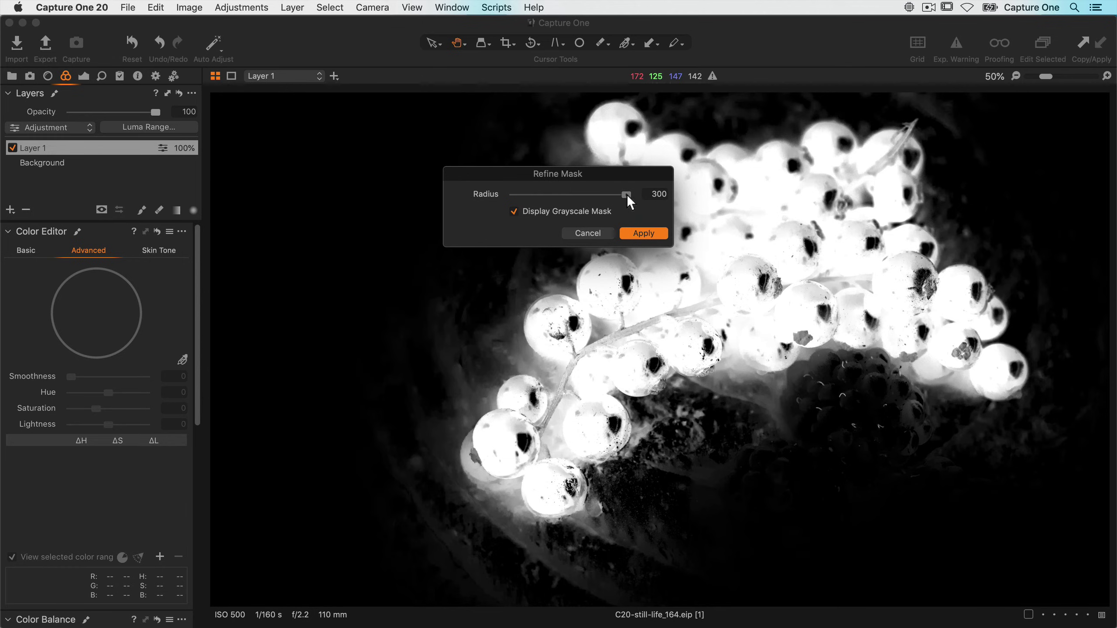
{"action": "left_click_drag", "start_coordinate": [629, 196], "coordinate": [605, 195]}
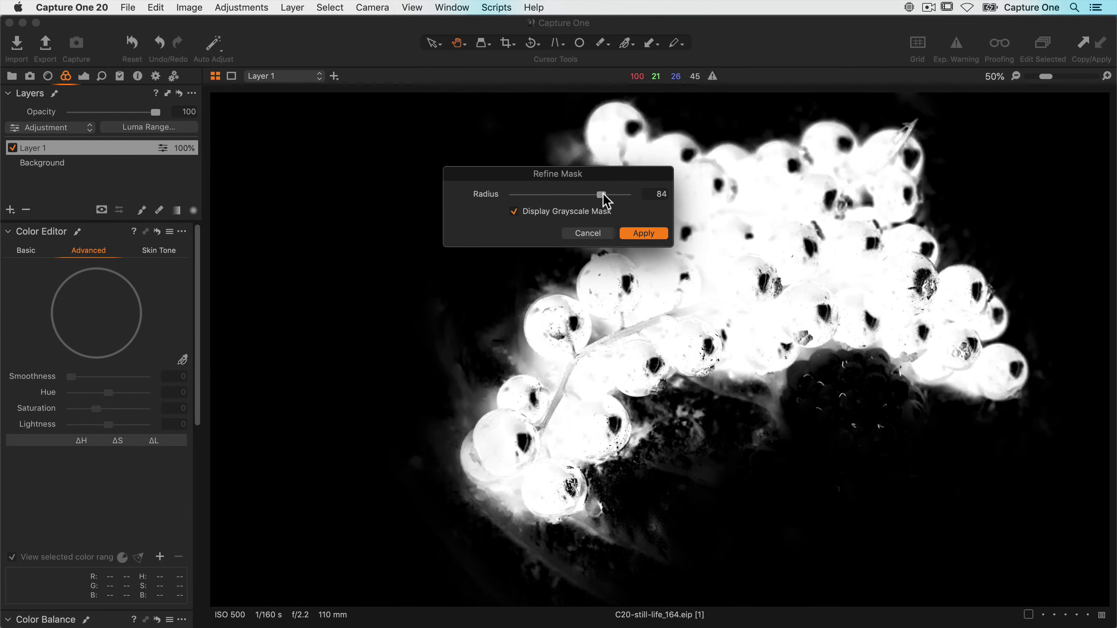
{"action": "left_click", "coordinate": [633, 234]}
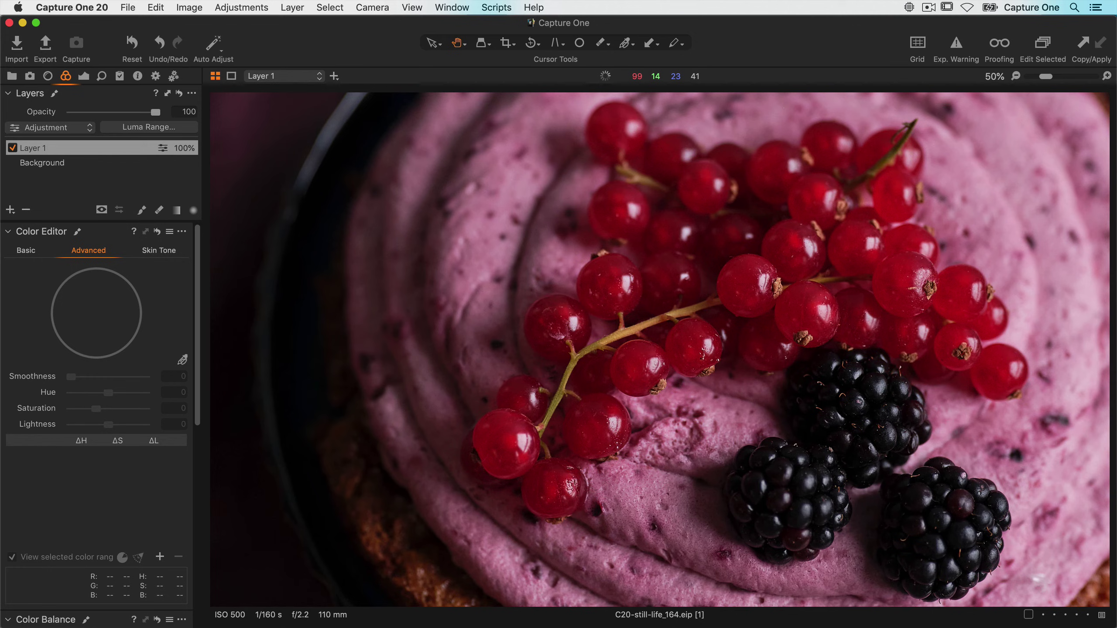
Step: At 100% zoom, set Layer 1's Sharpening Amount to 574, toggling the layer off and on to compare
{"action": "key", "text": "super+equal"}
{"action": "key", "text": "super+equal"}
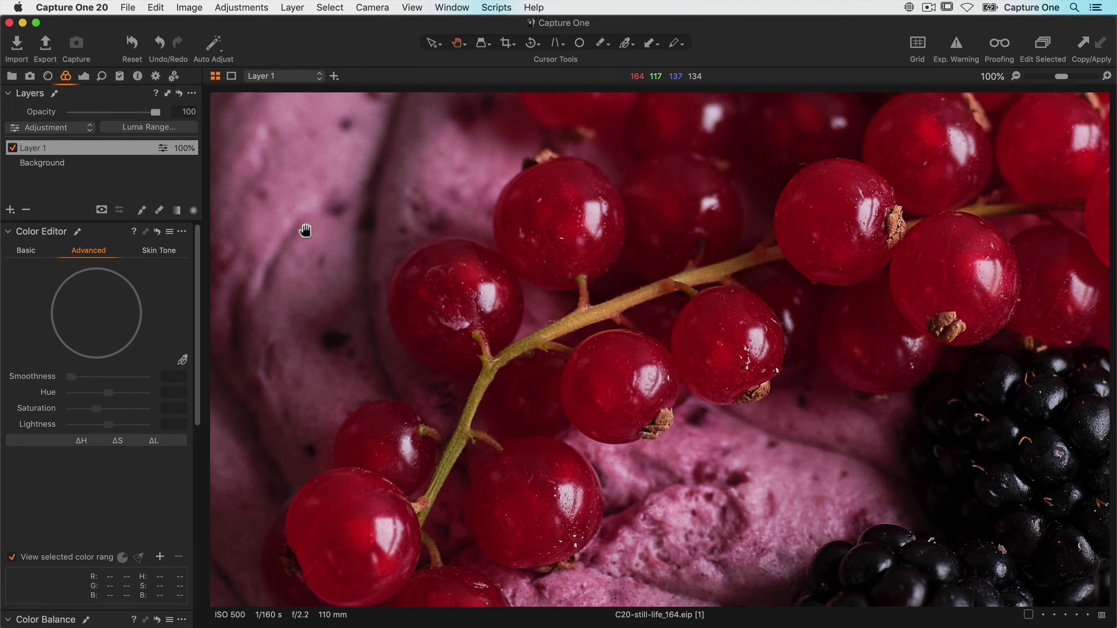
{"action": "left_click", "coordinate": [102, 76]}
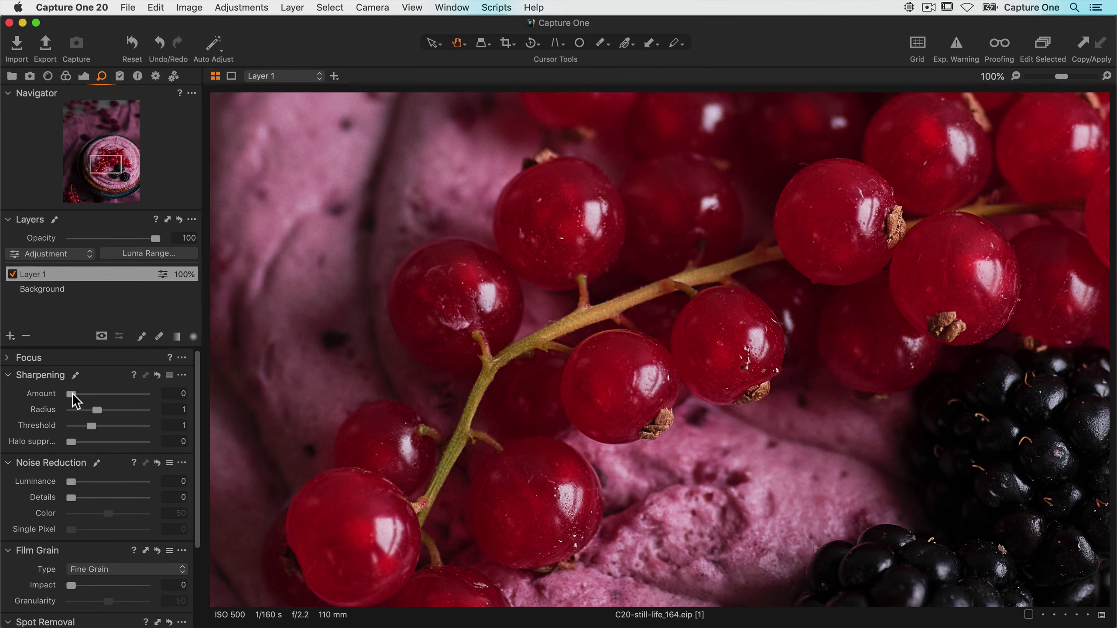
{"action": "left_click_drag", "start_coordinate": [72, 394], "coordinate": [115, 394]}
{"action": "left_click", "coordinate": [12, 274]}
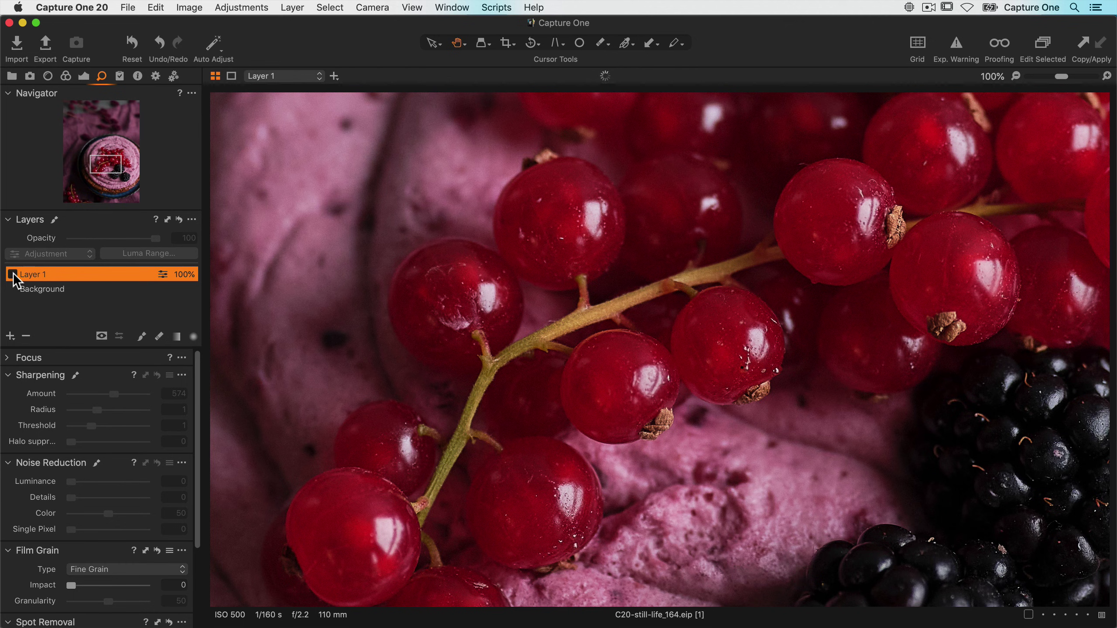
{"action": "left_click", "coordinate": [13, 275]}
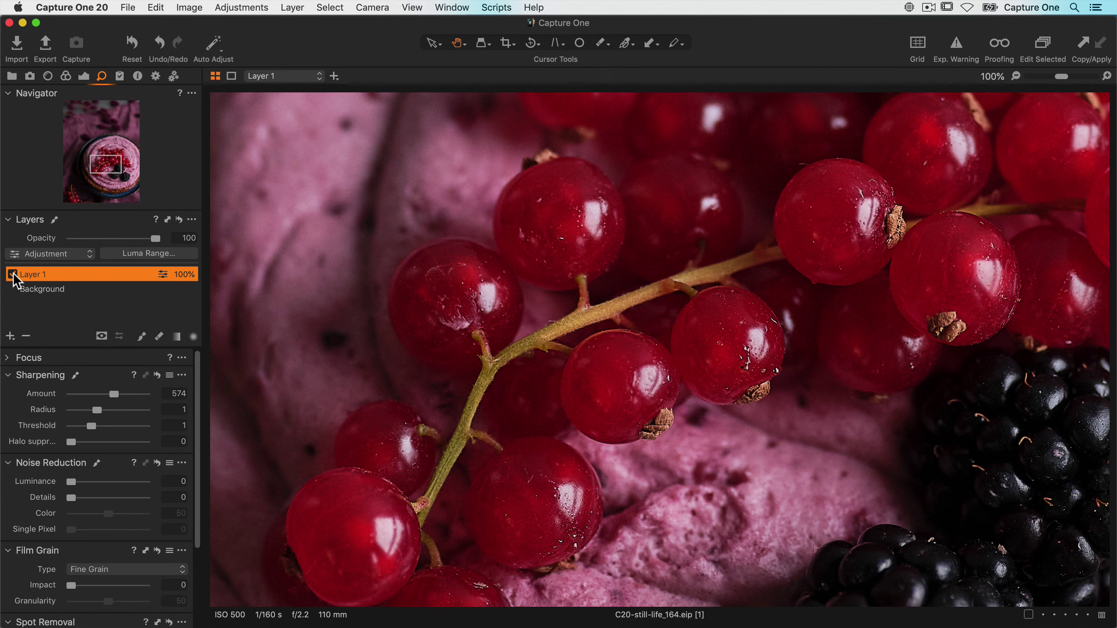
Step: Pan to the blackberries and select the Draw Mask brush, shrinking it to size 1,400
{"action": "left_click_drag", "start_coordinate": [802, 359], "coordinate": [530, 187]}
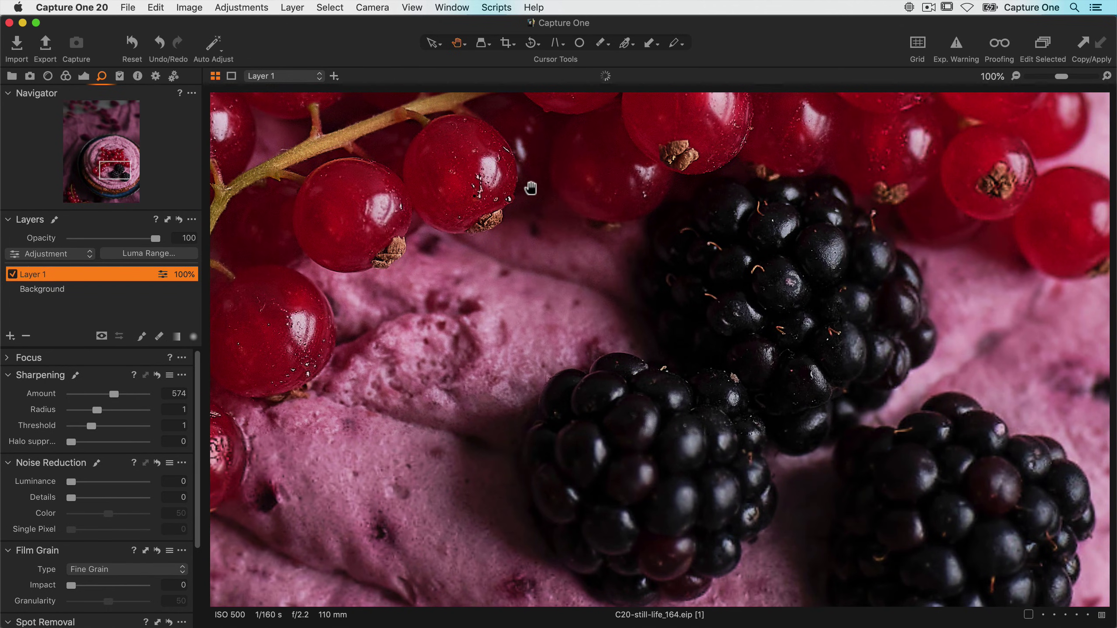
{"action": "left_click", "coordinate": [141, 336]}
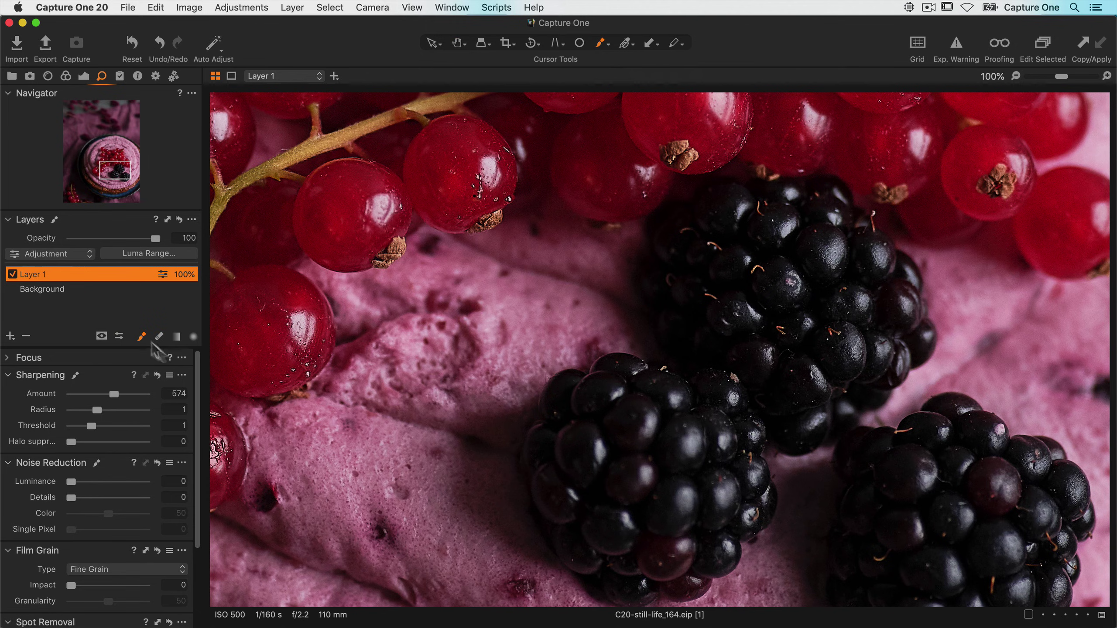
{"action": "right_click", "coordinate": [725, 322]}
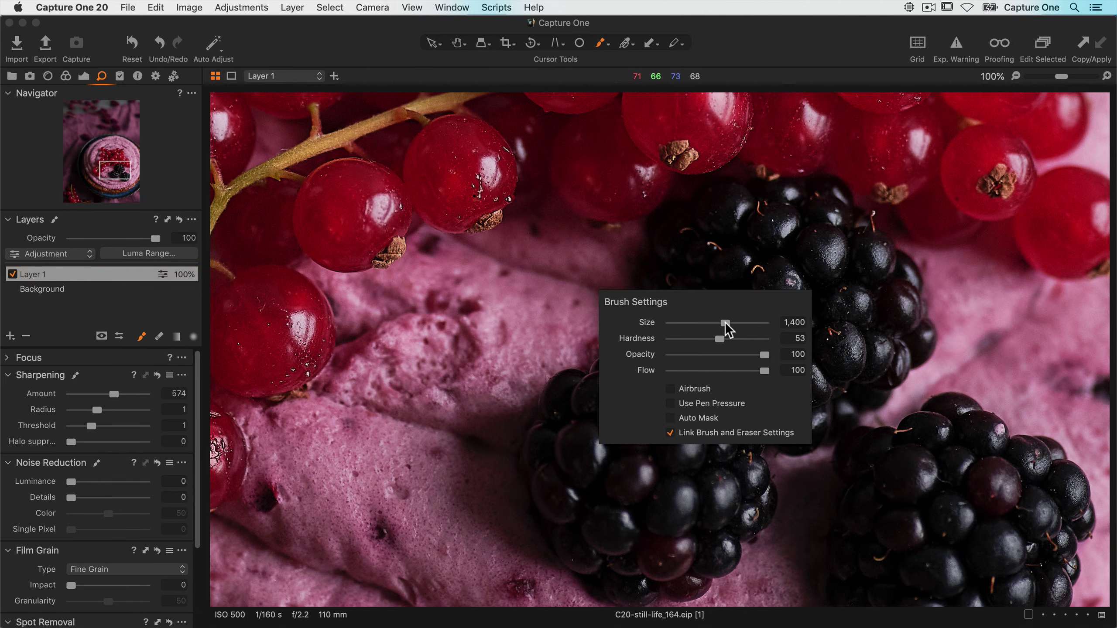
{"action": "left_click_drag", "start_coordinate": [725, 323], "coordinate": [700, 324]}
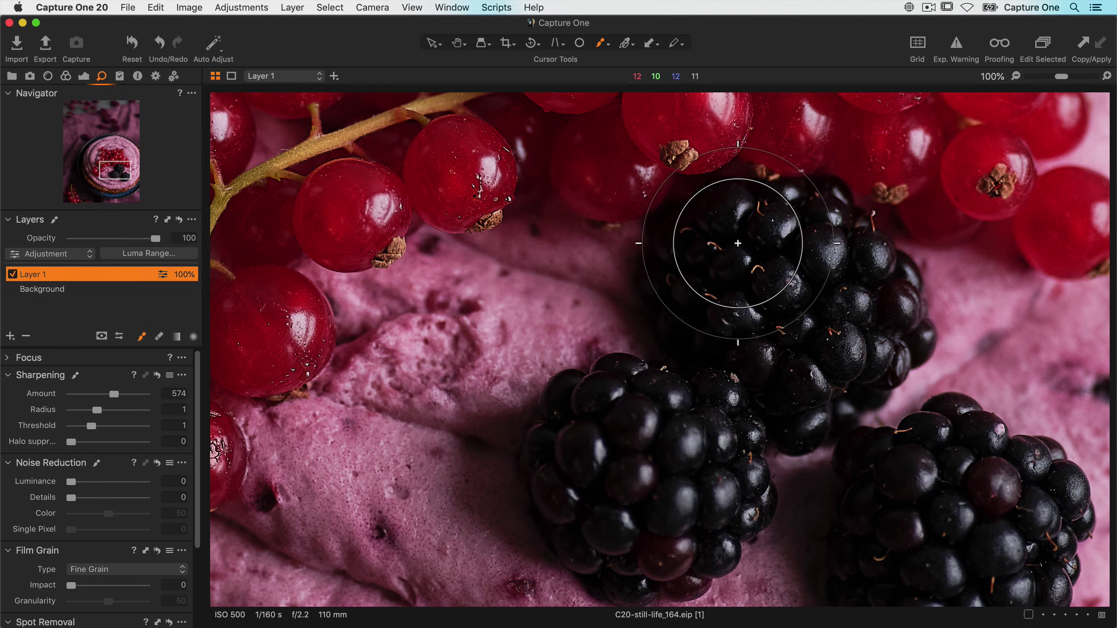